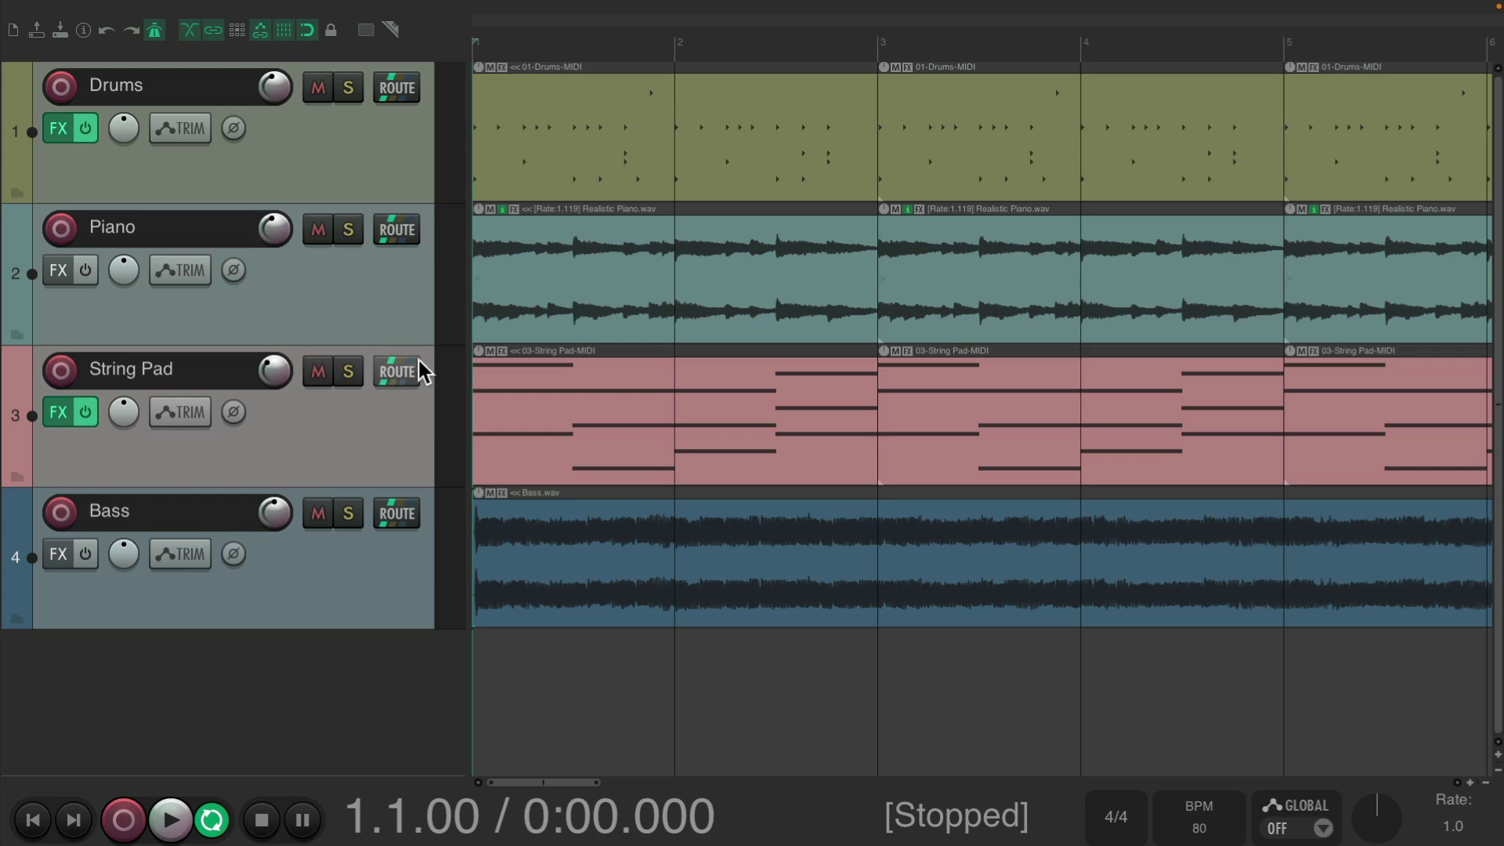
# - Collapse and restore the track panel, then move it right of the arrange view and widen it
pyautogui.moveTo(467, 278); pyautogui.dragTo(4, 274)
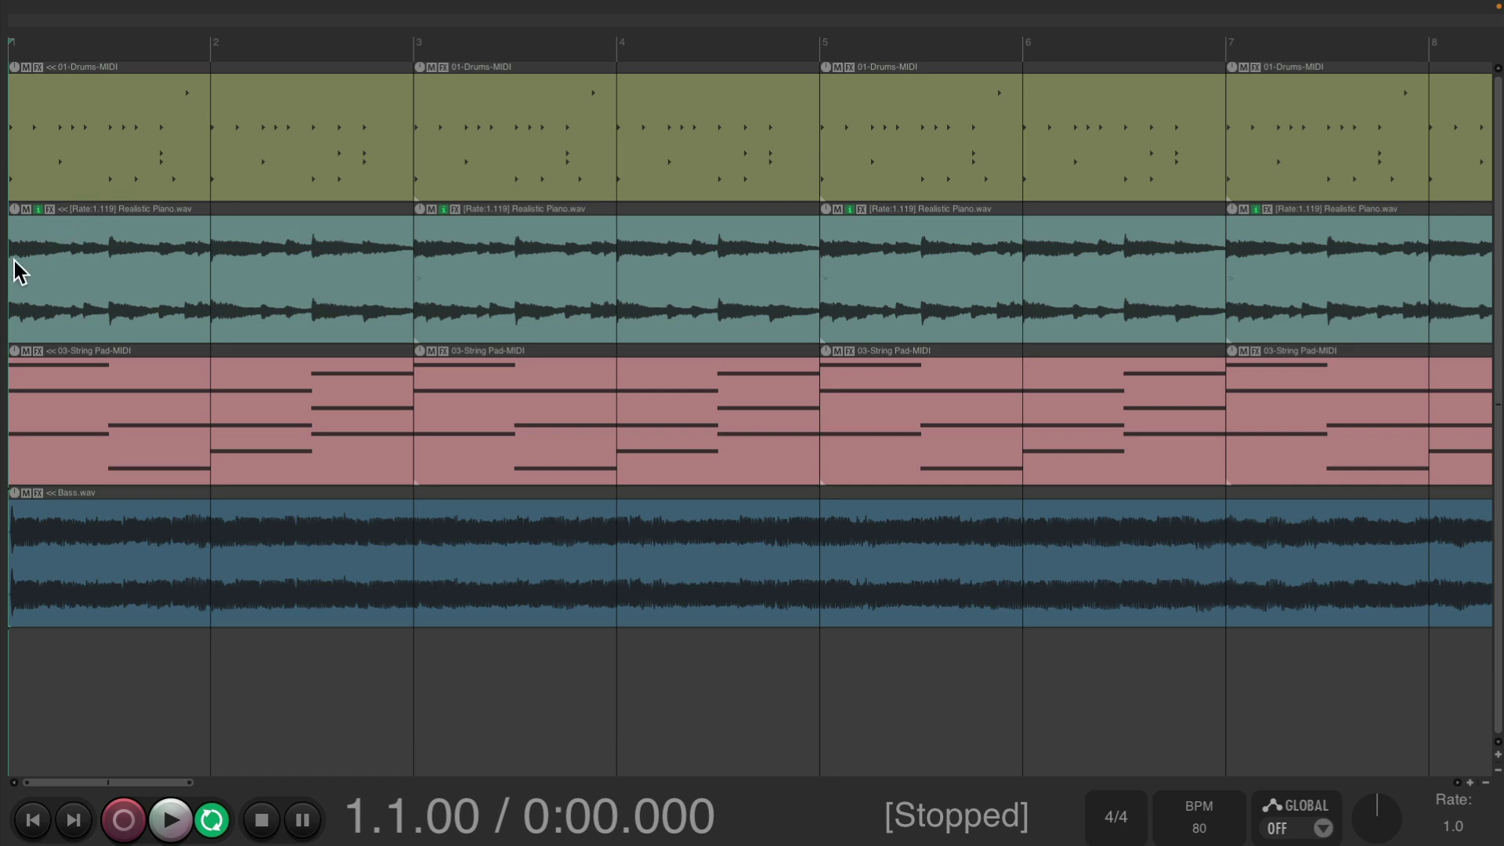
pyautogui.moveTo(8, 264); pyautogui.dragTo(467, 157)
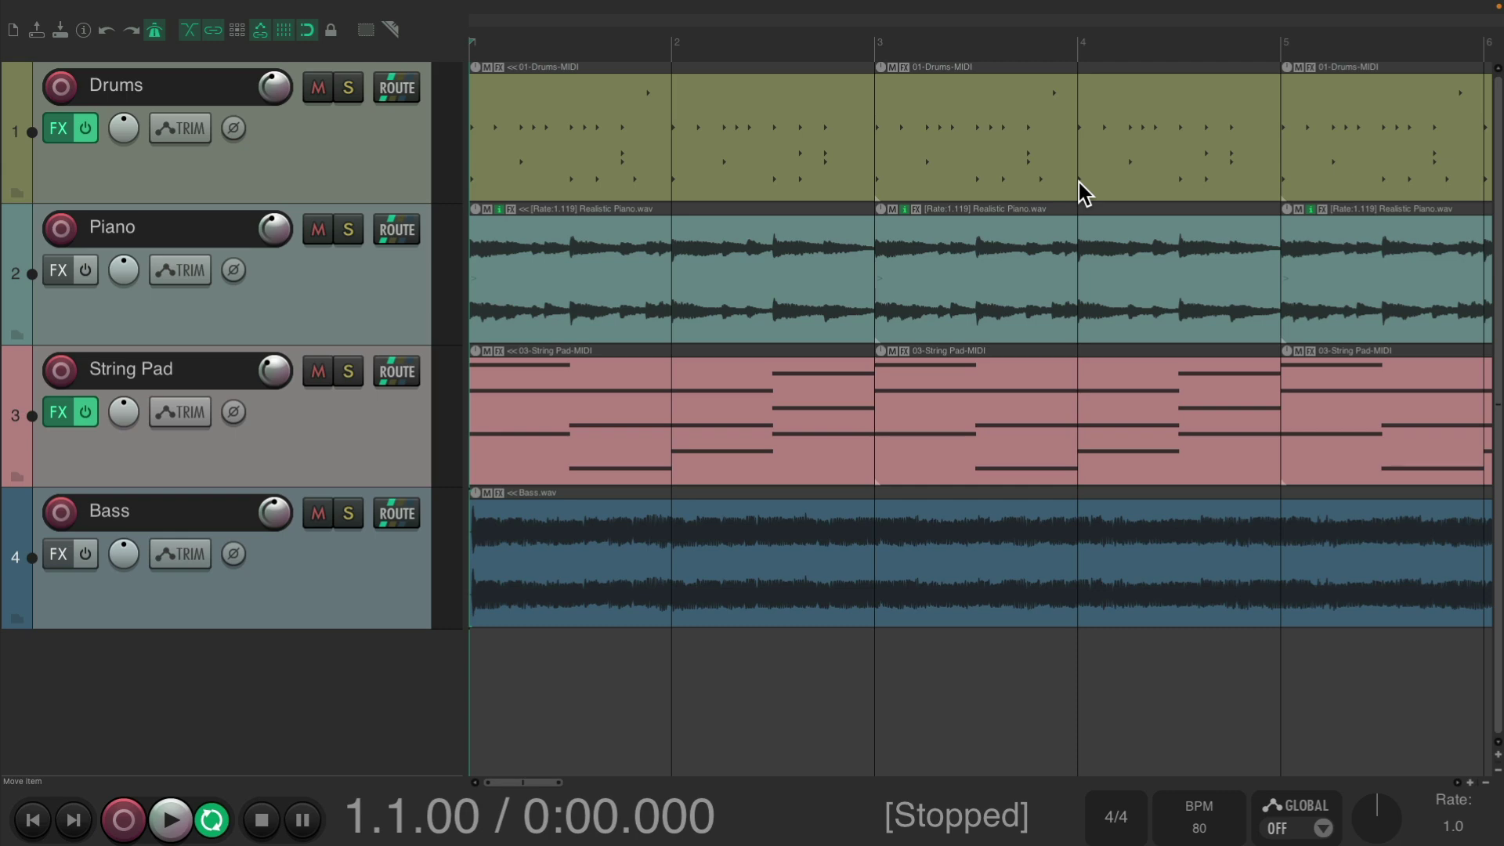
pyautogui.rightClick(352, 664)
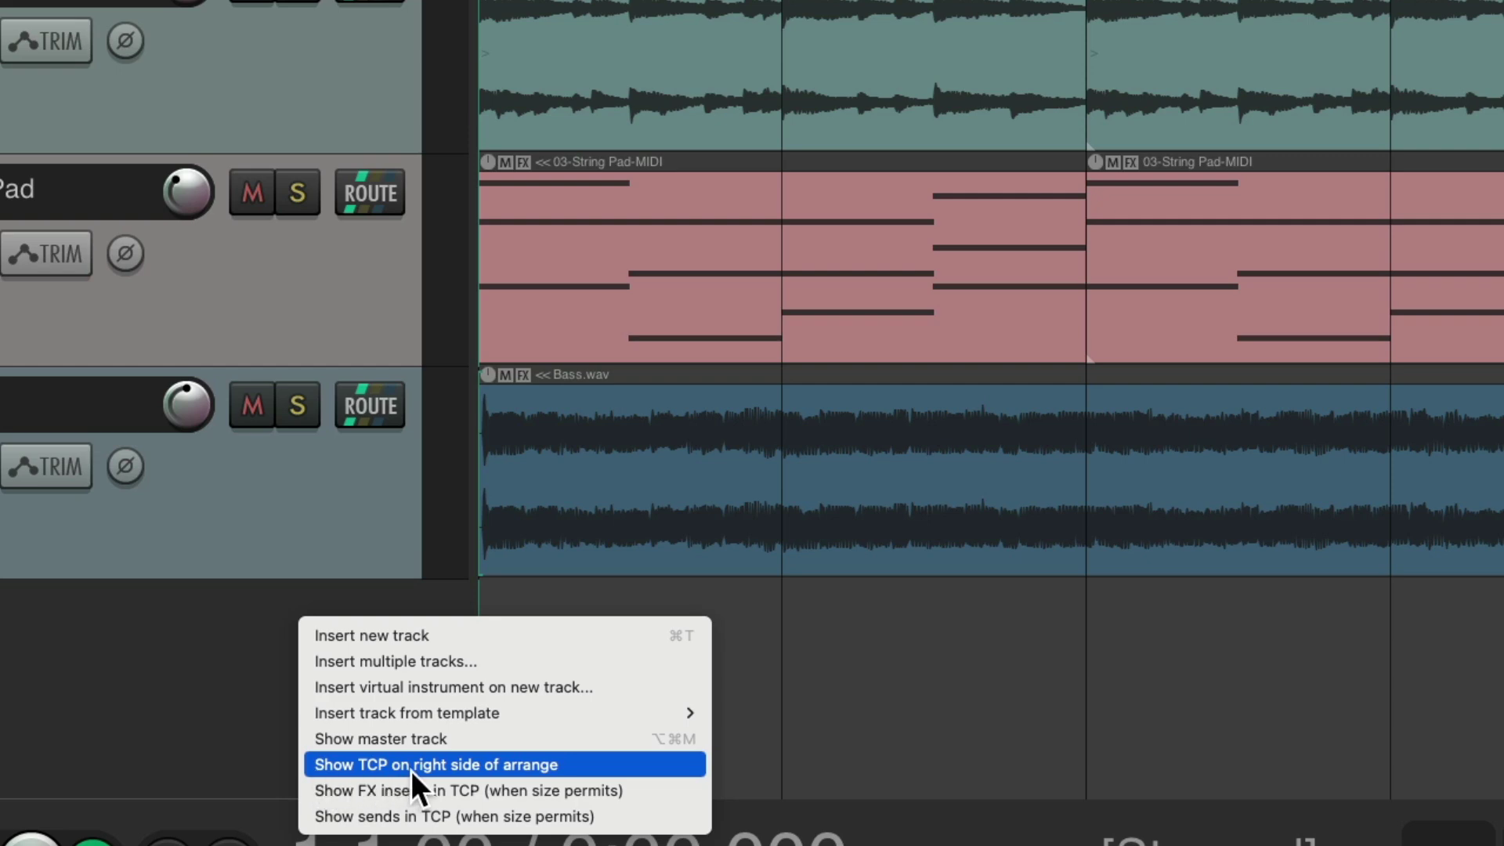
pyautogui.click(570, 763)
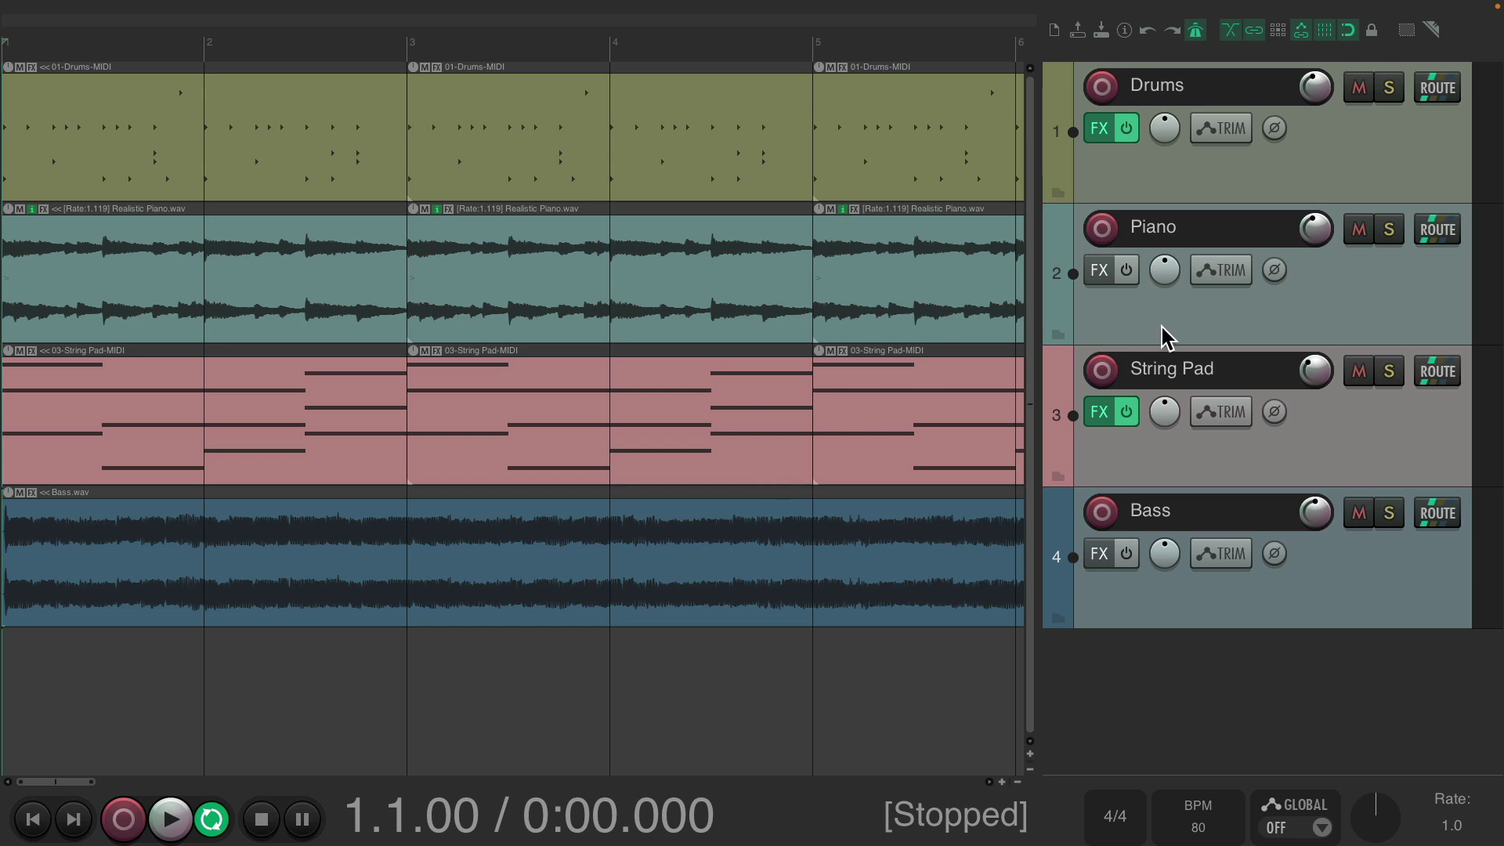
pyautogui.moveTo(1038, 294); pyautogui.dragTo(799, 227)
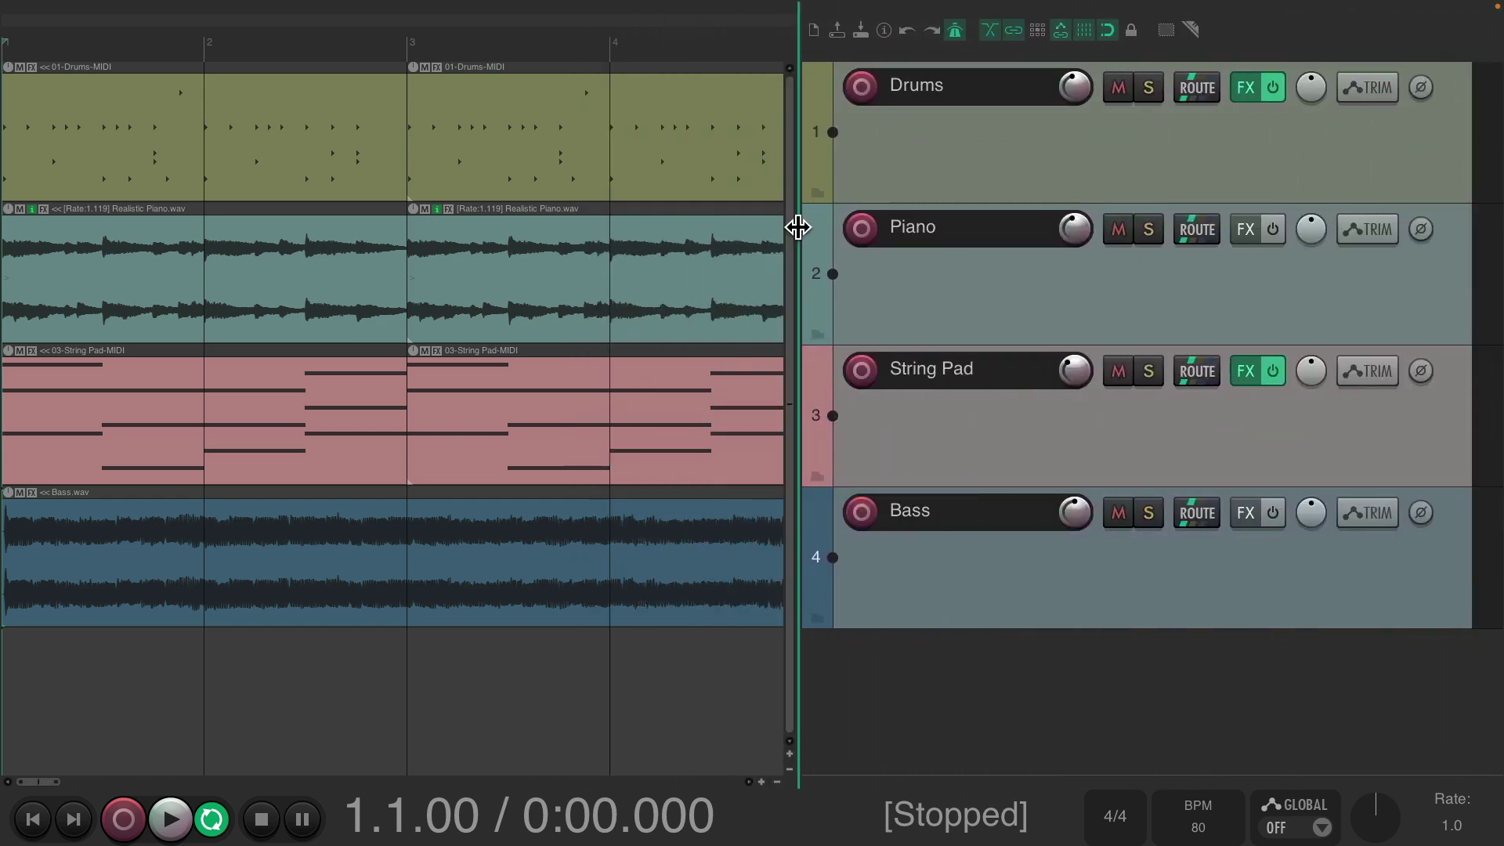
# - Return the track control panels to the left side and narrow them so controls wrap to two rows
pyautogui.rightClick(877, 660)
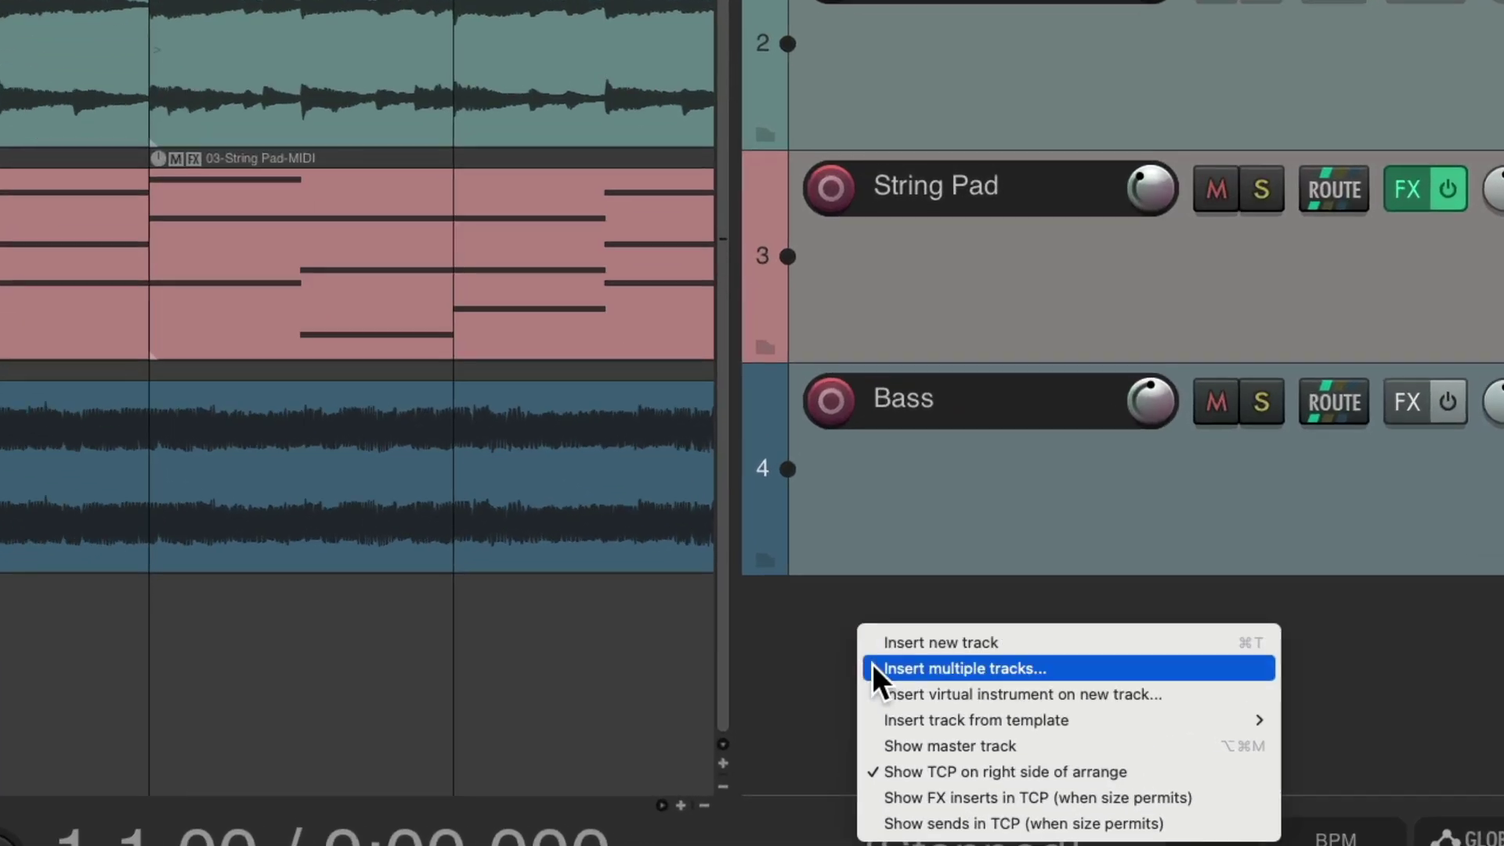
pyautogui.click(886, 772)
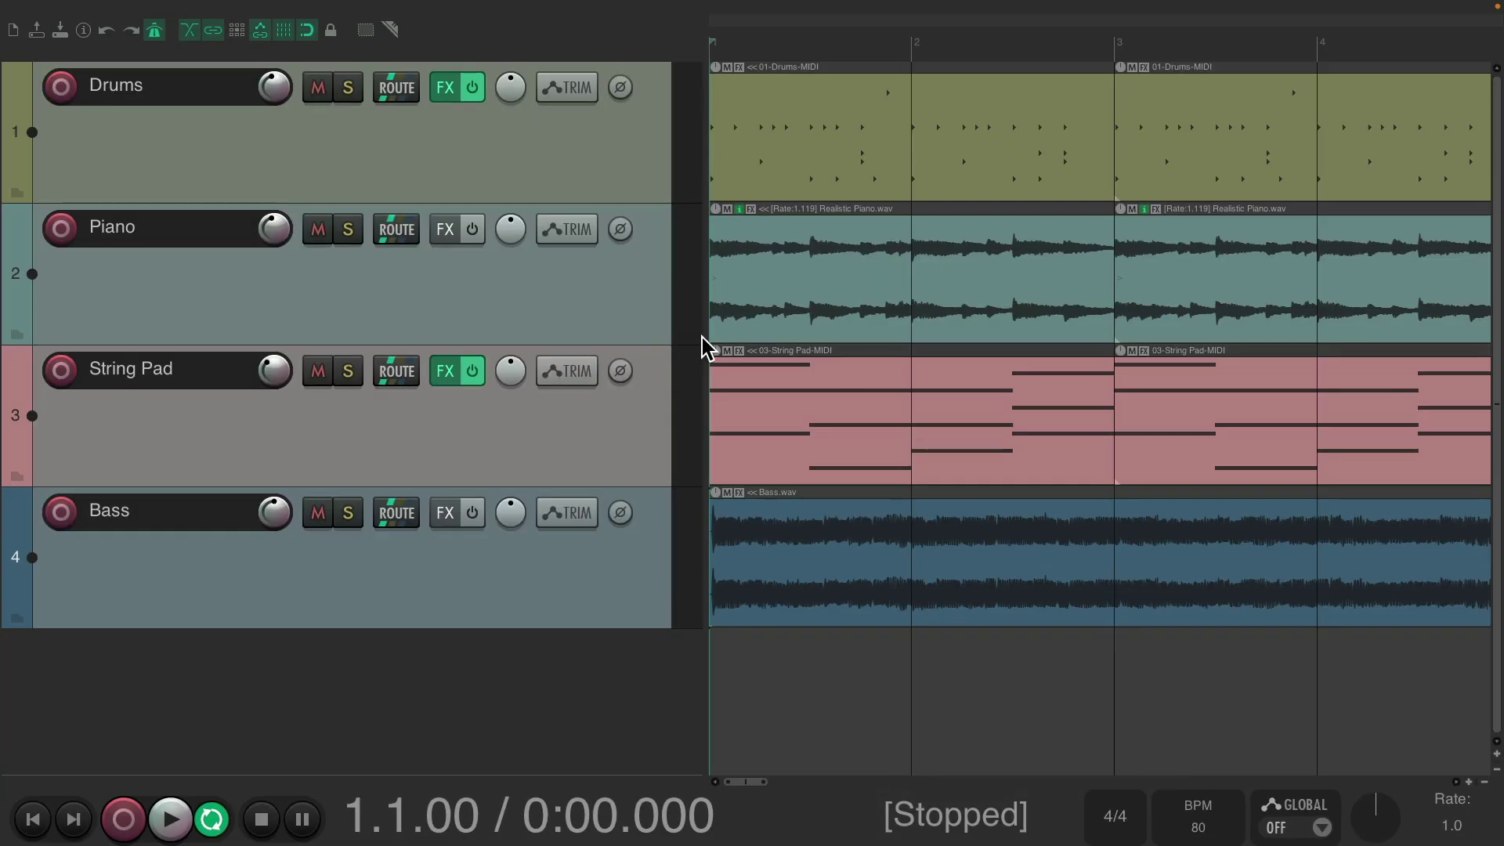
pyautogui.moveTo(706, 335); pyautogui.dragTo(472, 337)
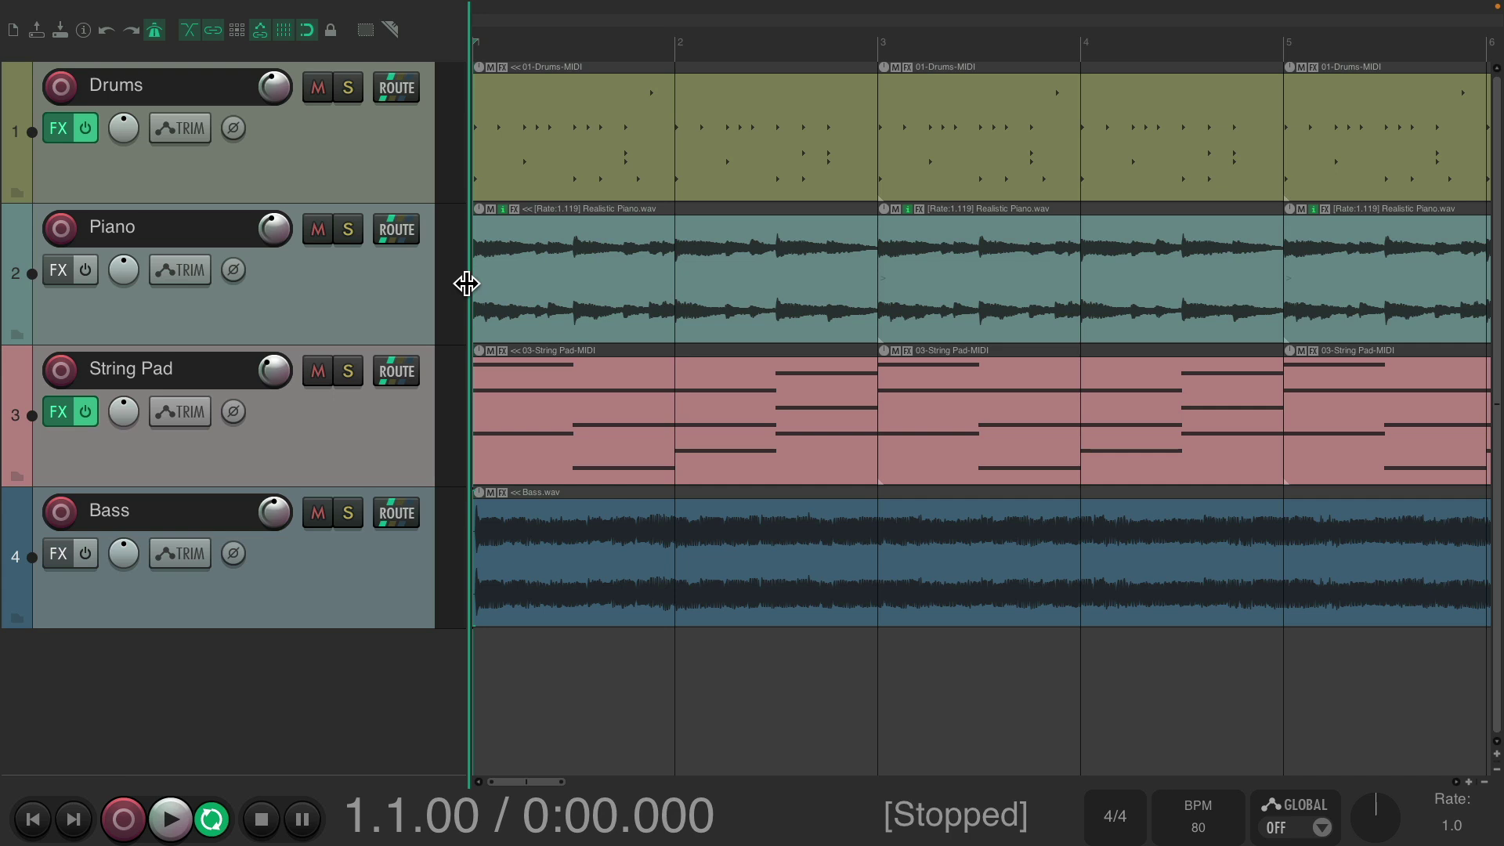
pyautogui.doubleClick(466, 284)
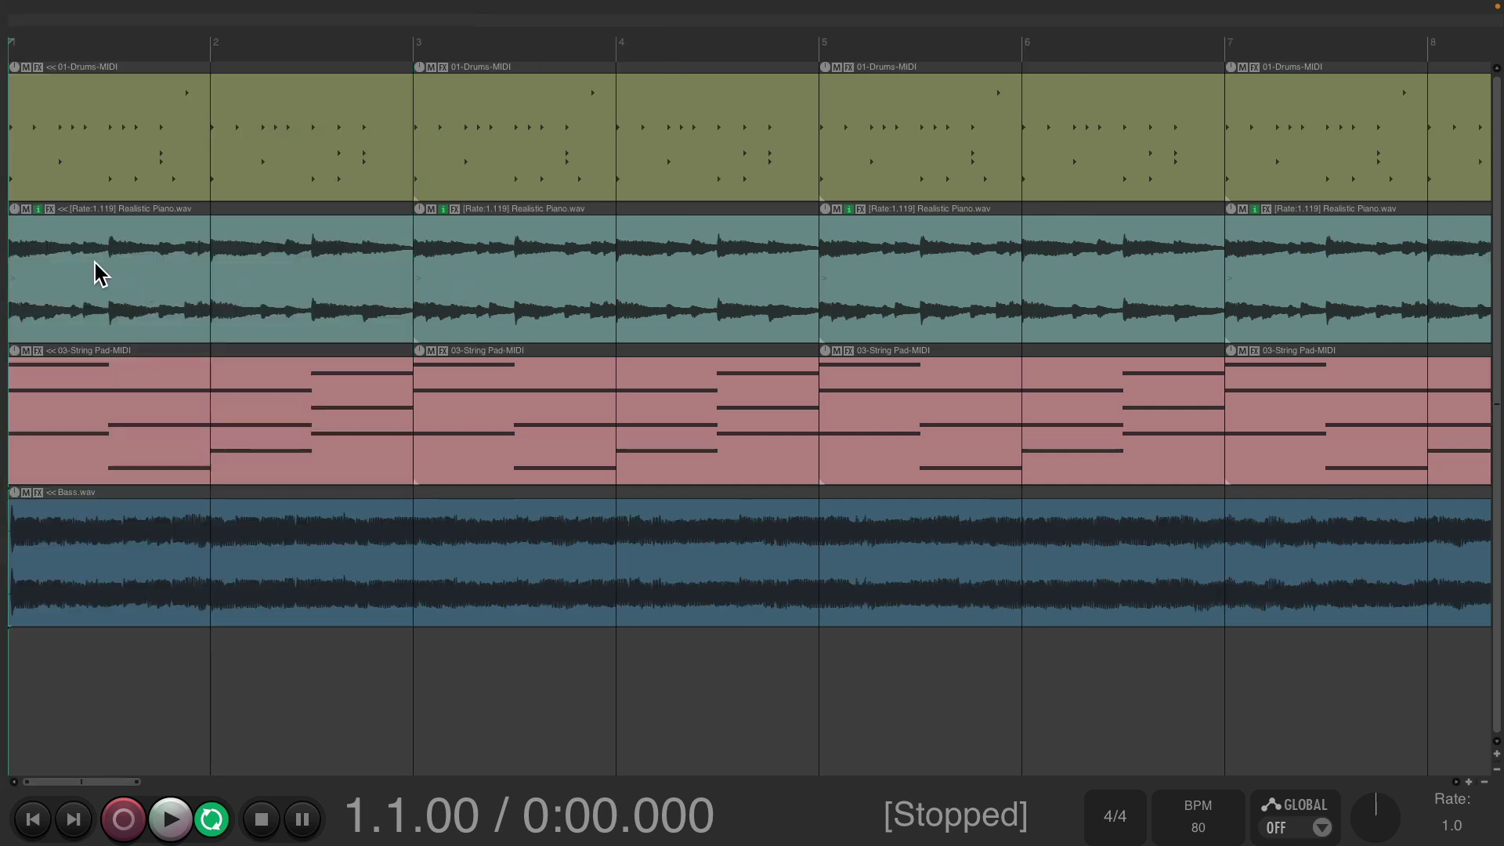
pyautogui.doubleClick(7, 286)
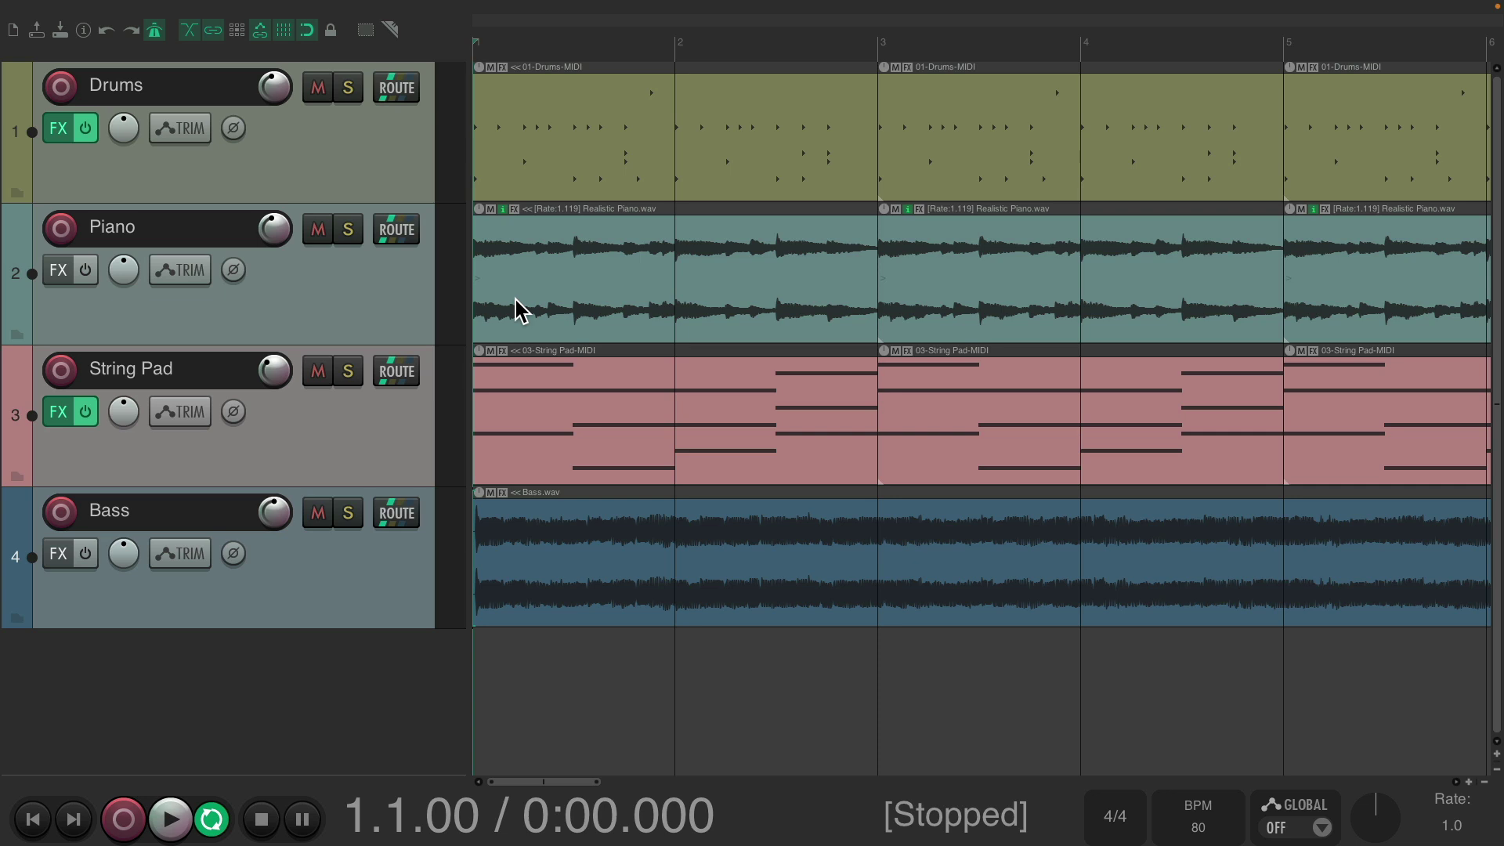
pyautogui.doubleClick(470, 286)
pyautogui.moveTo(10, 286); pyautogui.dragTo(344, 300)
pyautogui.moveTo(467, 293); pyautogui.dragTo(337, 282)
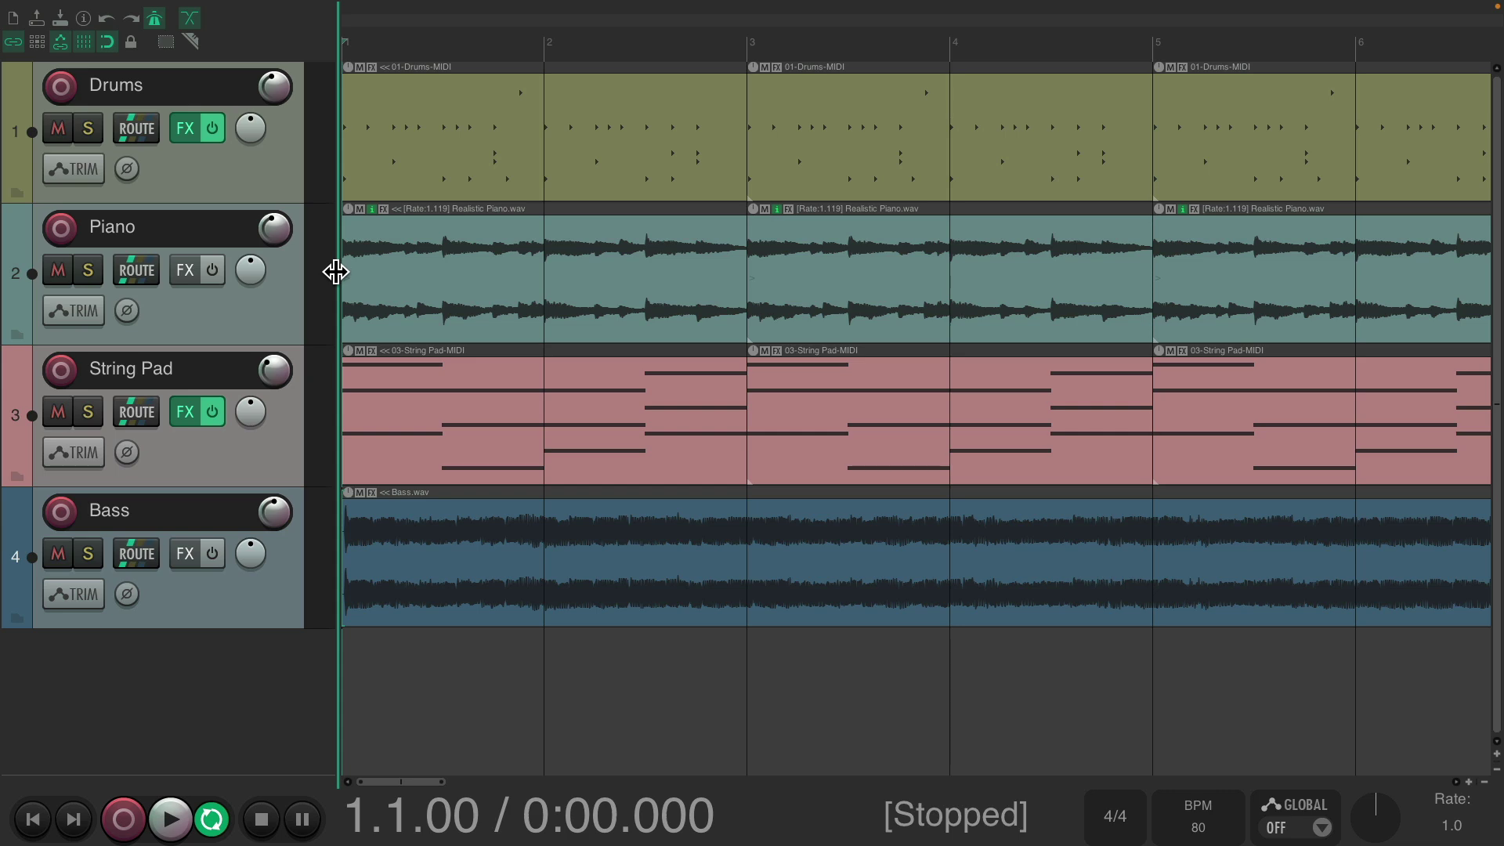
pyautogui.moveTo(335, 272); pyautogui.dragTo(3, 276)
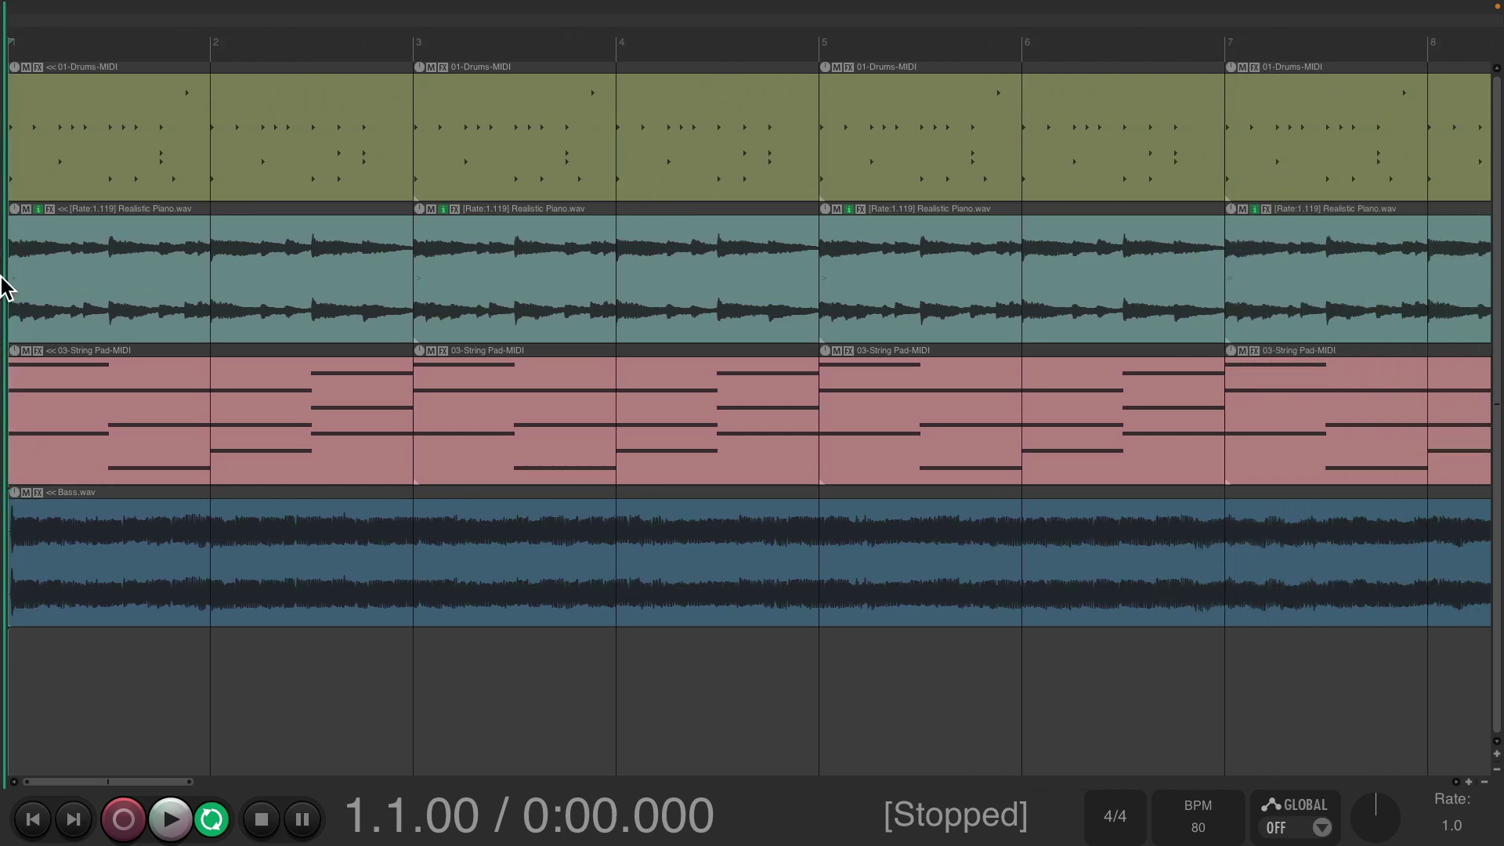
pyautogui.doubleClick(6, 286)
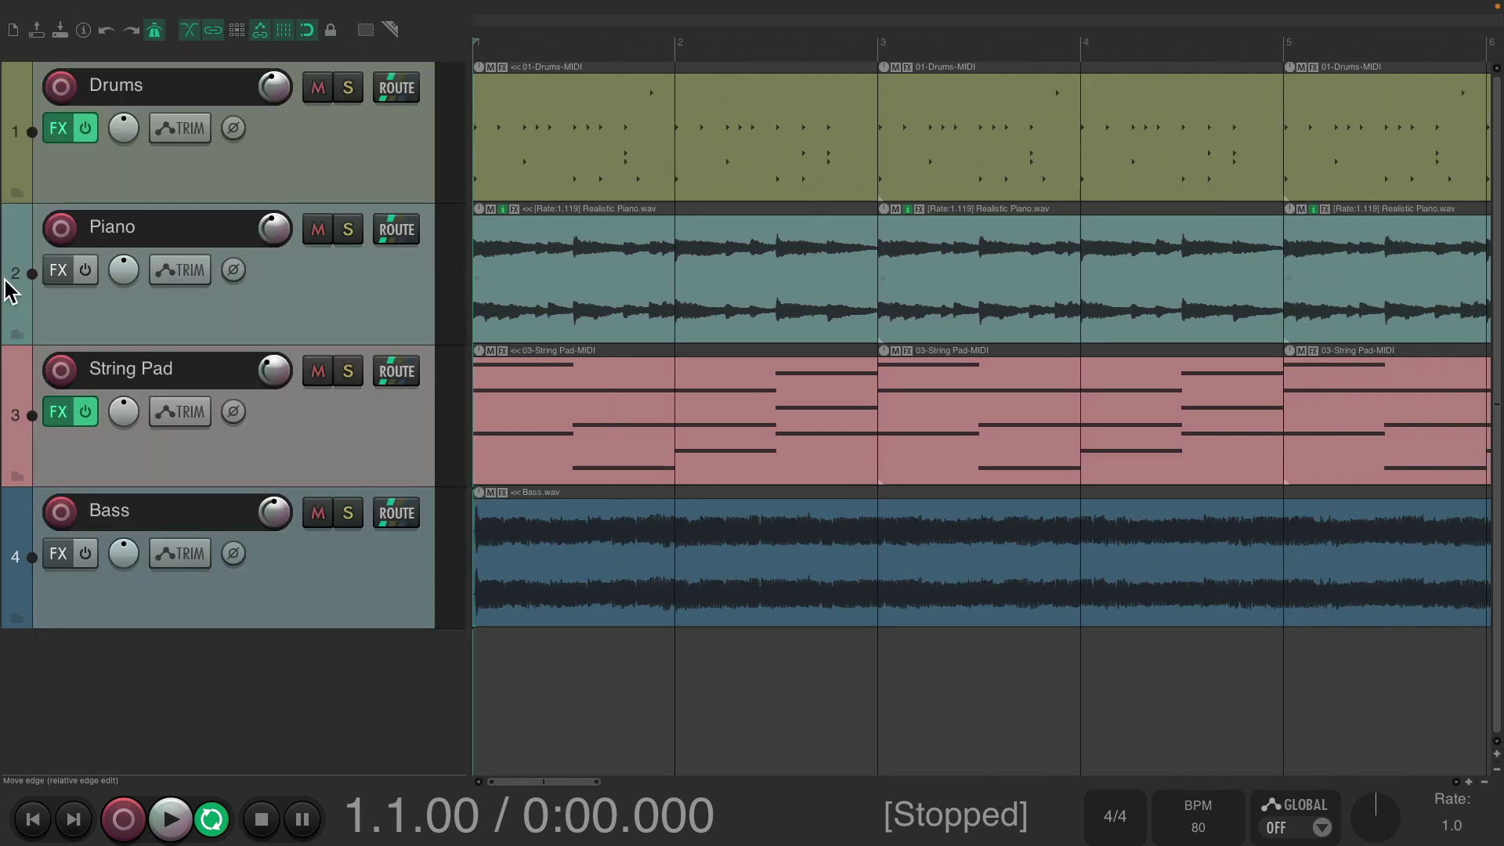
pyautogui.doubleClick(467, 256)
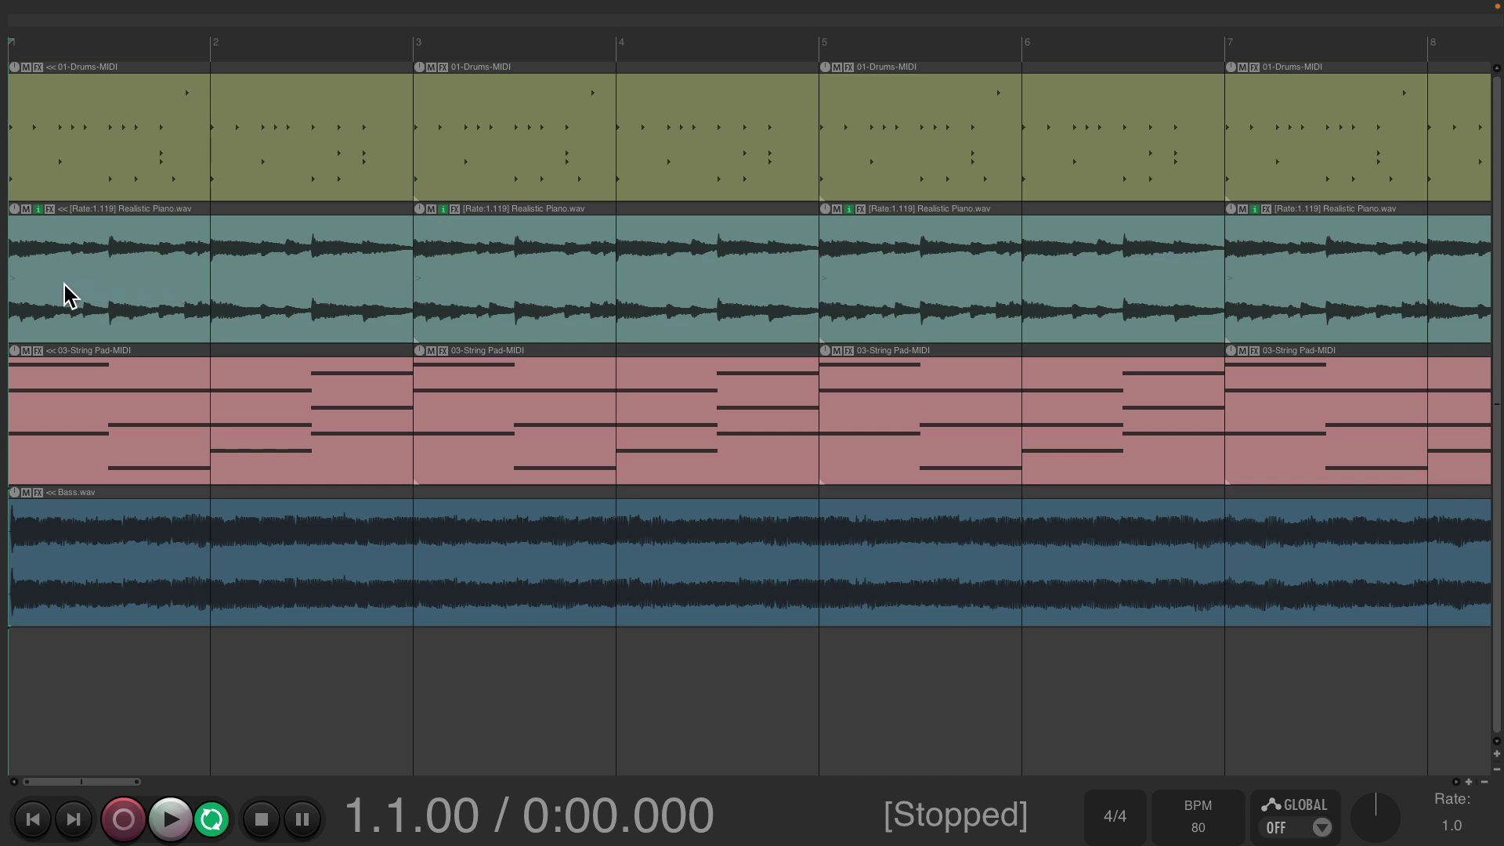
pyautogui.moveTo(5, 287); pyautogui.dragTo(468, 280)
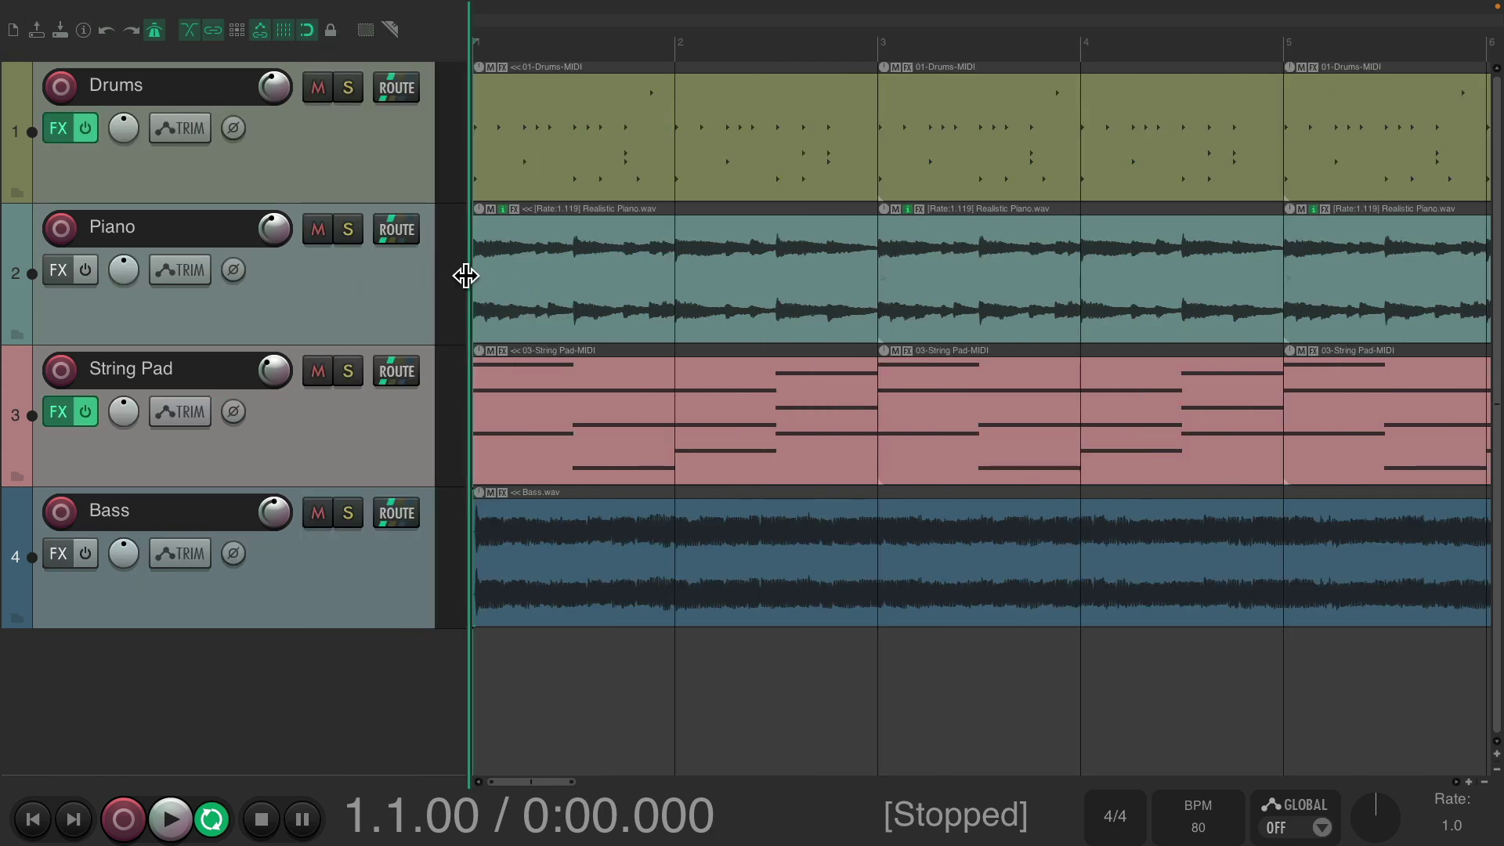
pyautogui.moveTo(467, 275)
pyautogui.mouseDown()
pyautogui.moveTo(338, 266)
pyautogui.moveTo(469, 274)
pyautogui.mouseUp()
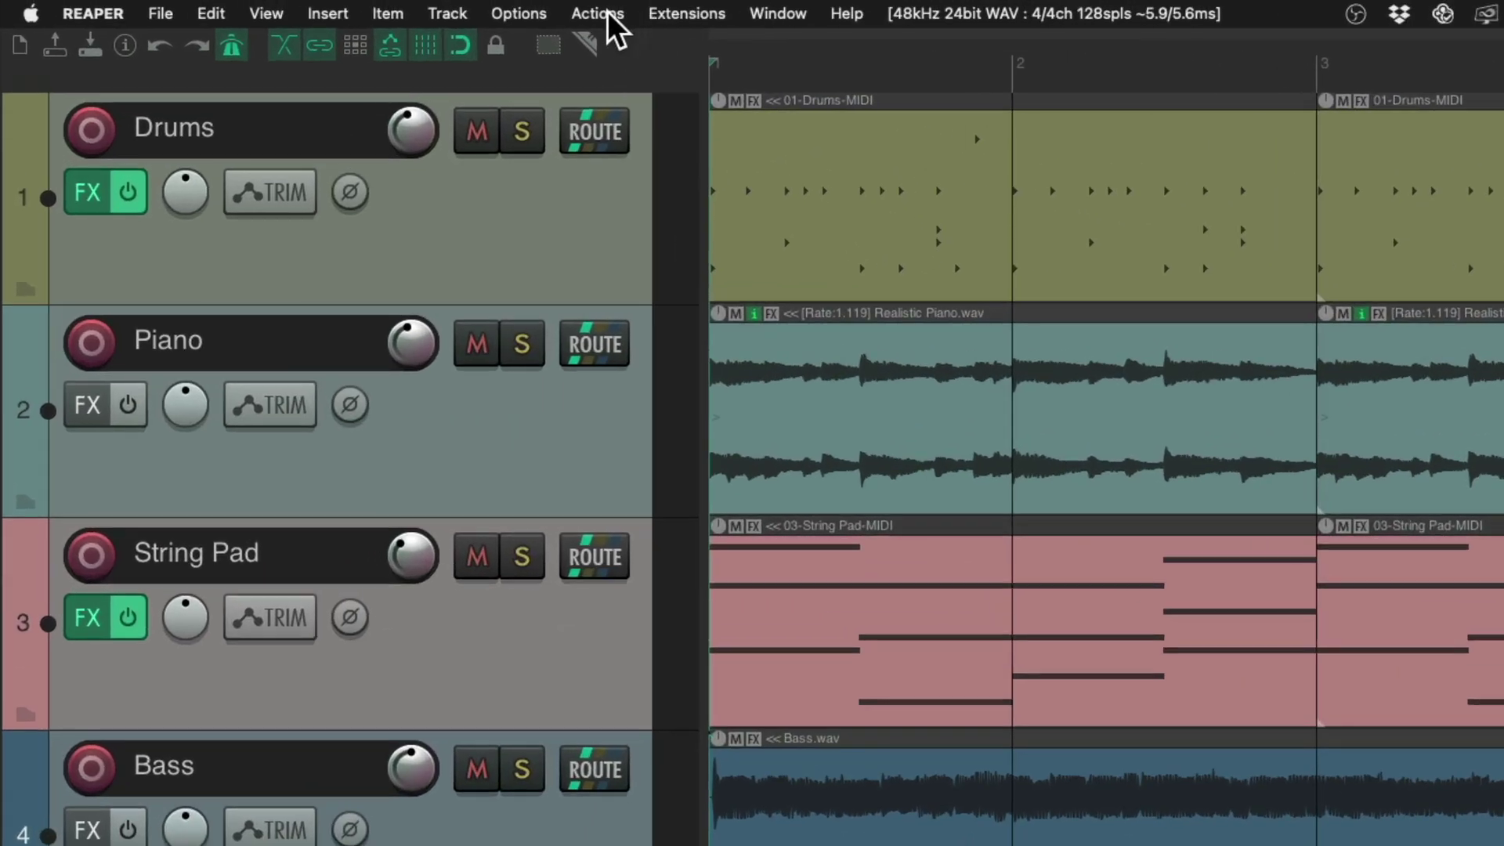
# - Filter the action list for 'tcp area' and run 'View: Toggle show TCP area' to hide the panel
pyautogui.click(399, 9)
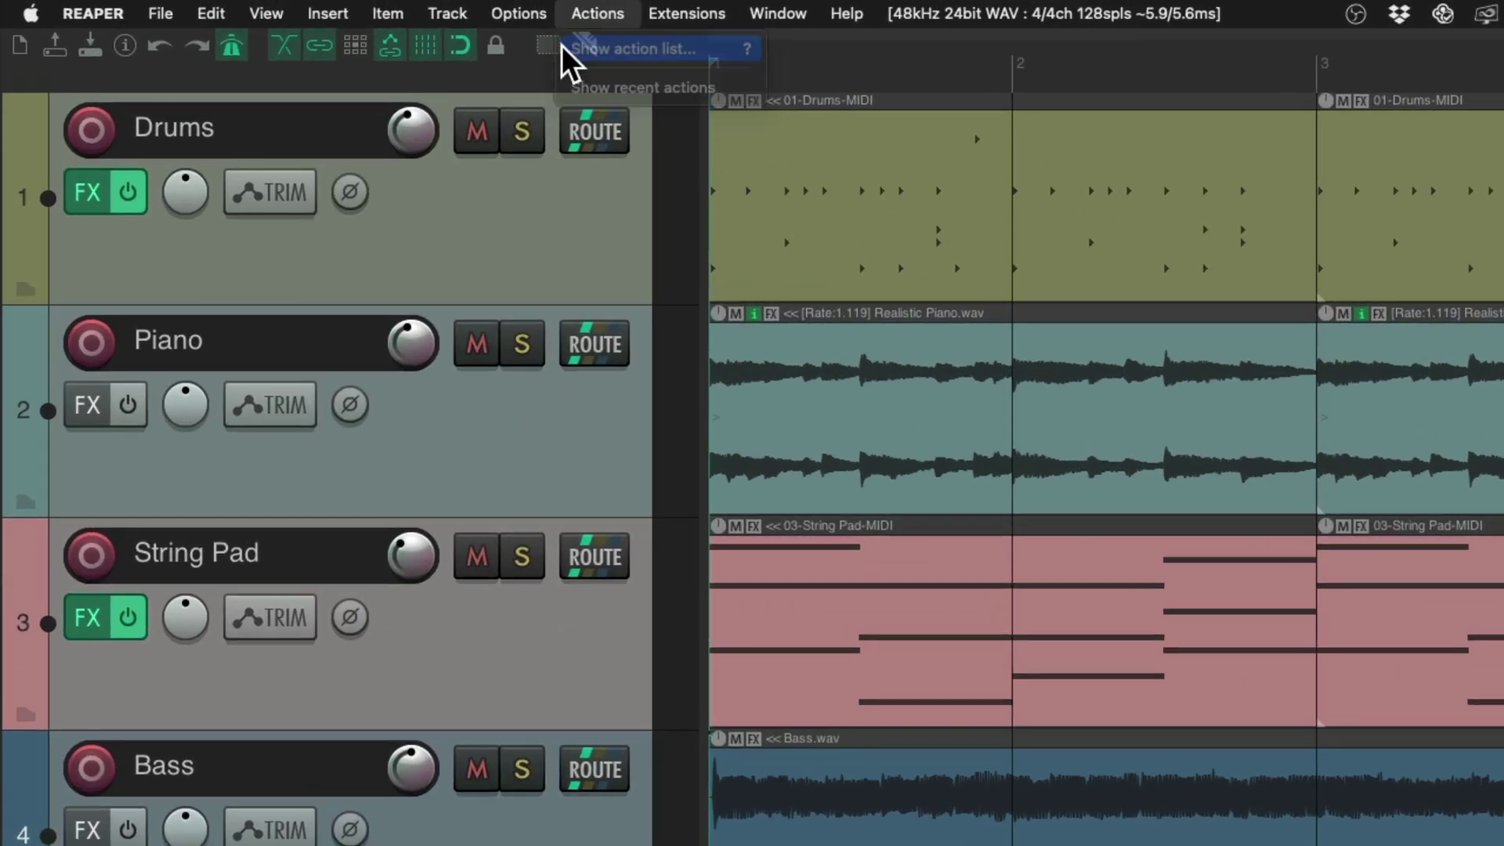
pyautogui.click(580, 50)
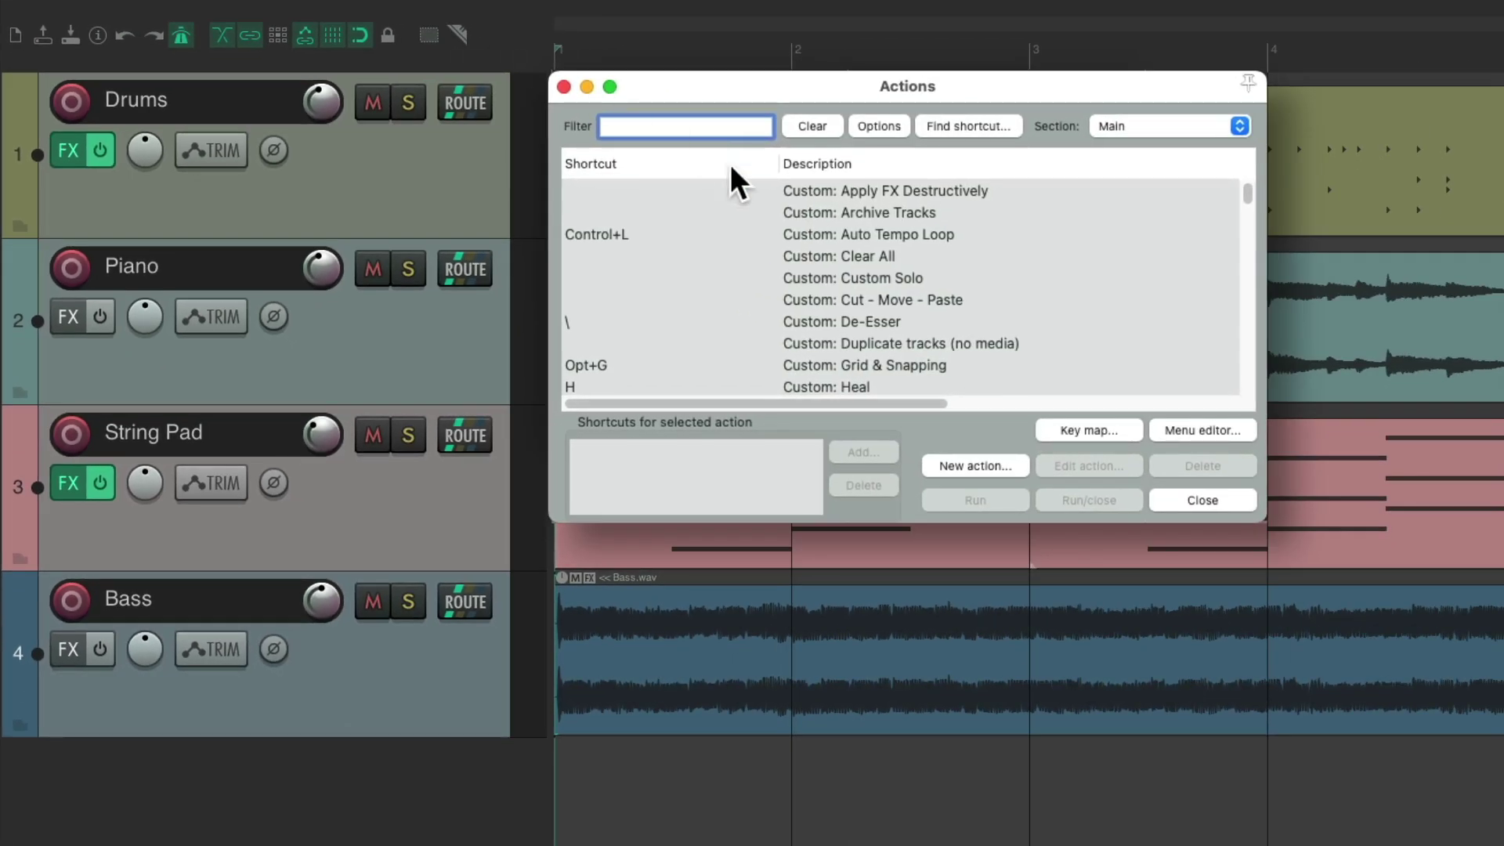
pyautogui.write('tcp area')
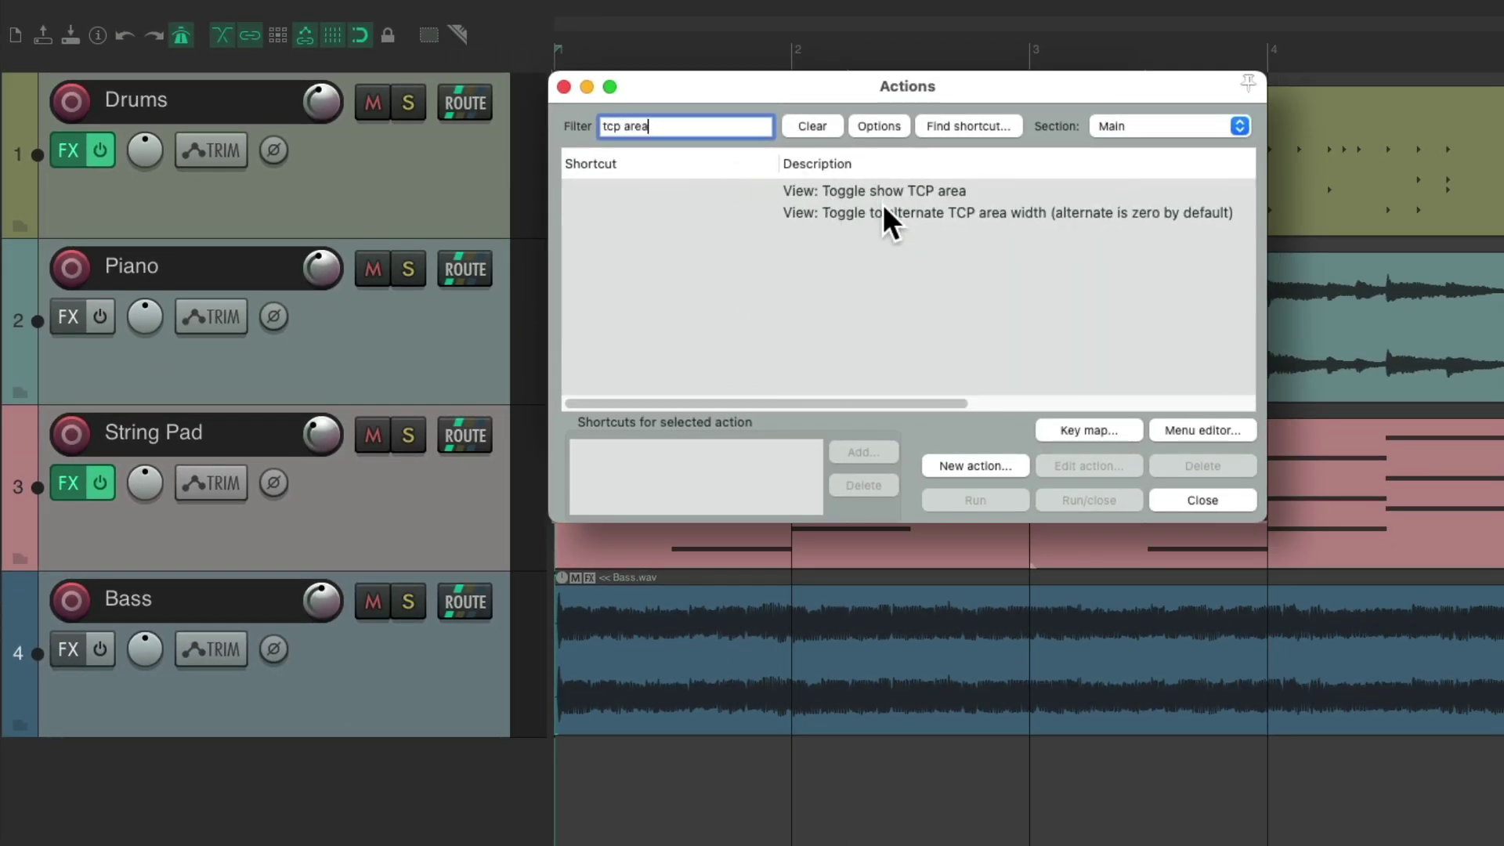
pyautogui.click(915, 196)
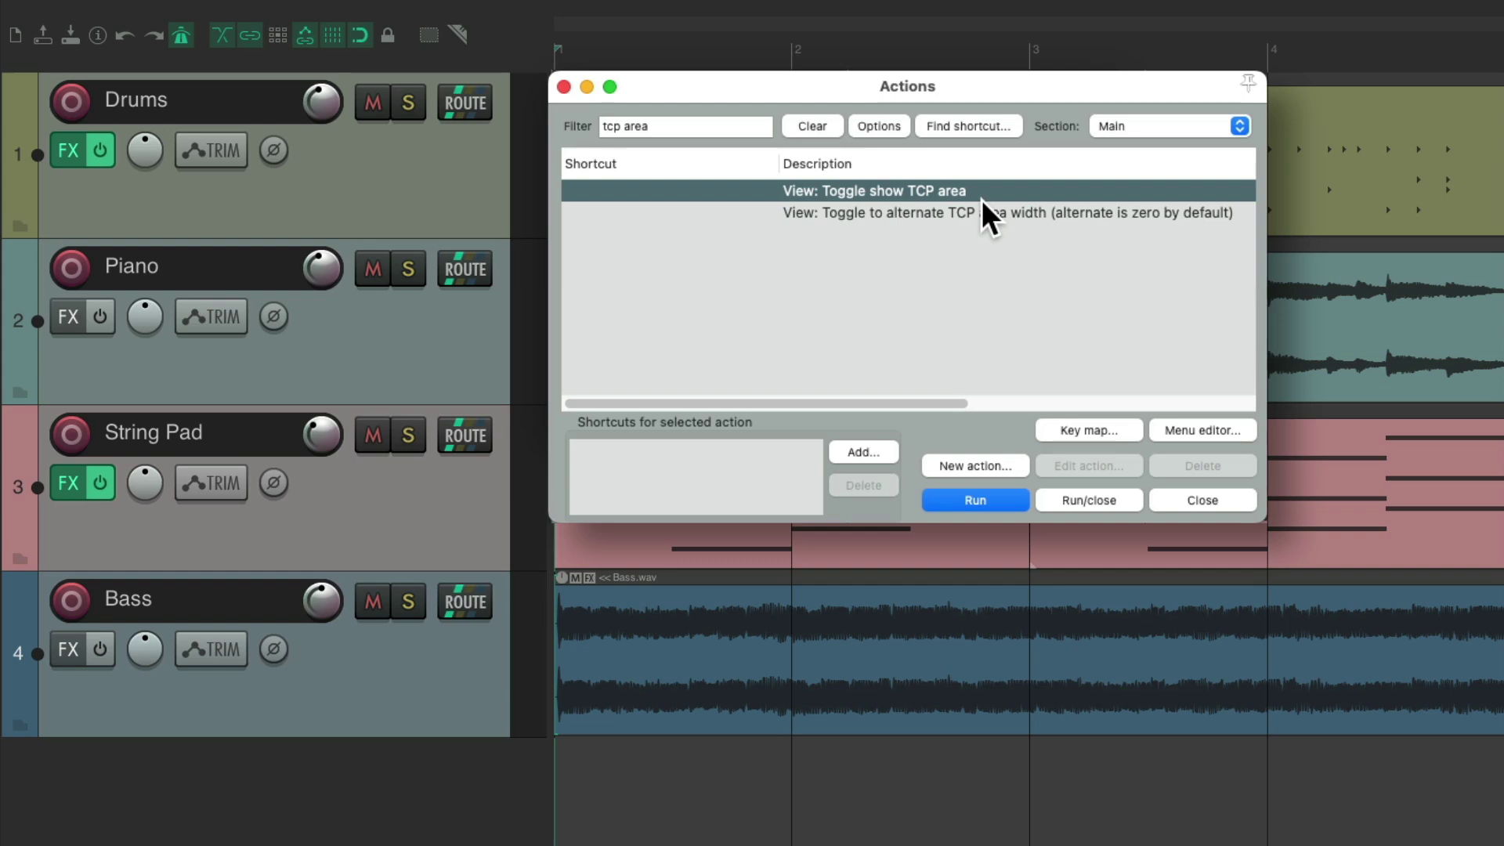
pyautogui.doubleClick(905, 190)
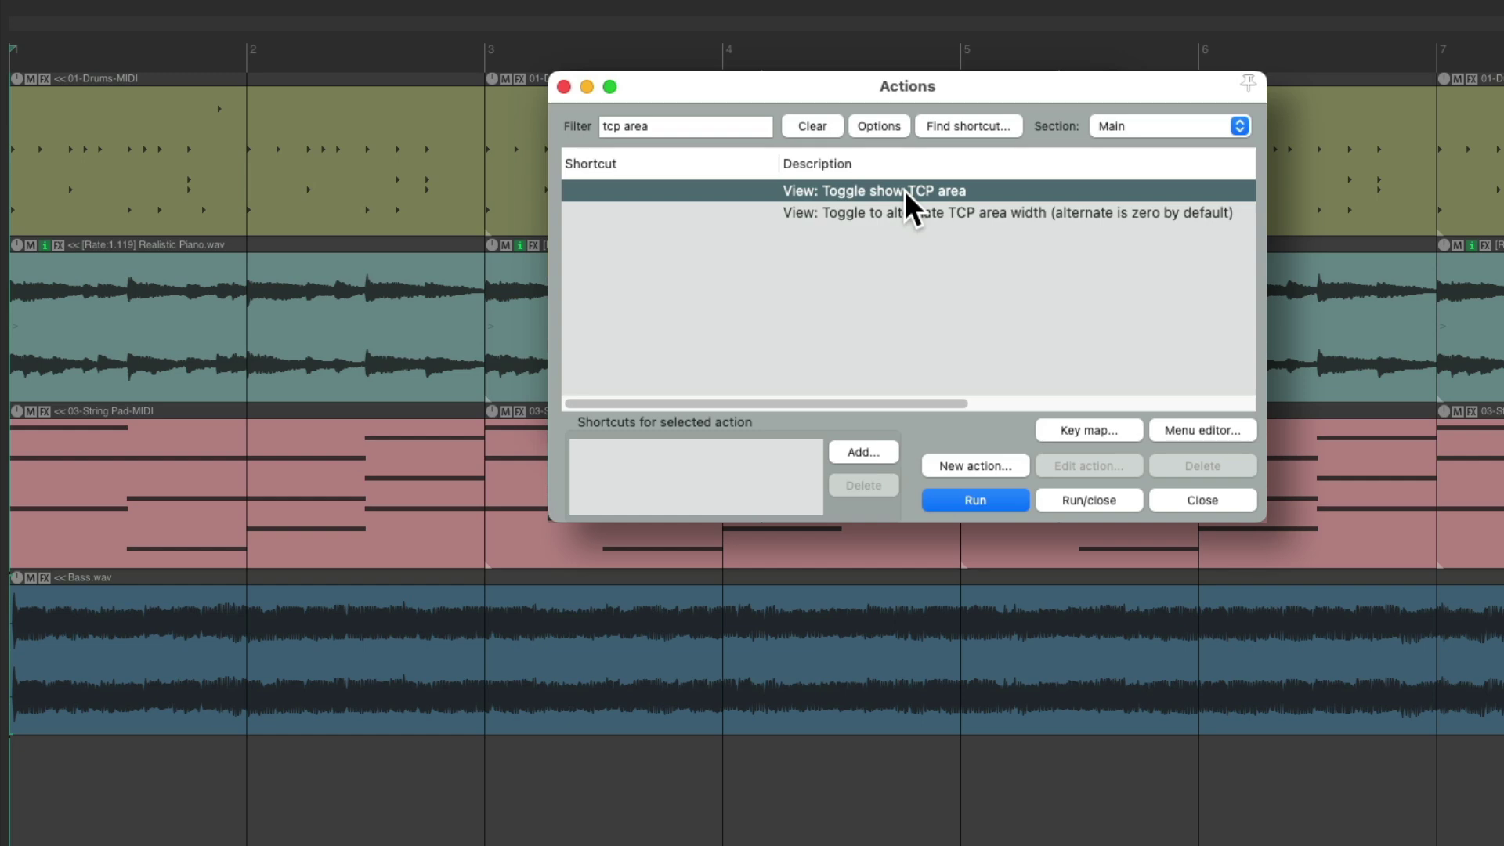
# - Show the TCP area again, then run 'View: Toggle to alternate TCP area width' to narrow it
pyautogui.doubleClick(905, 190)
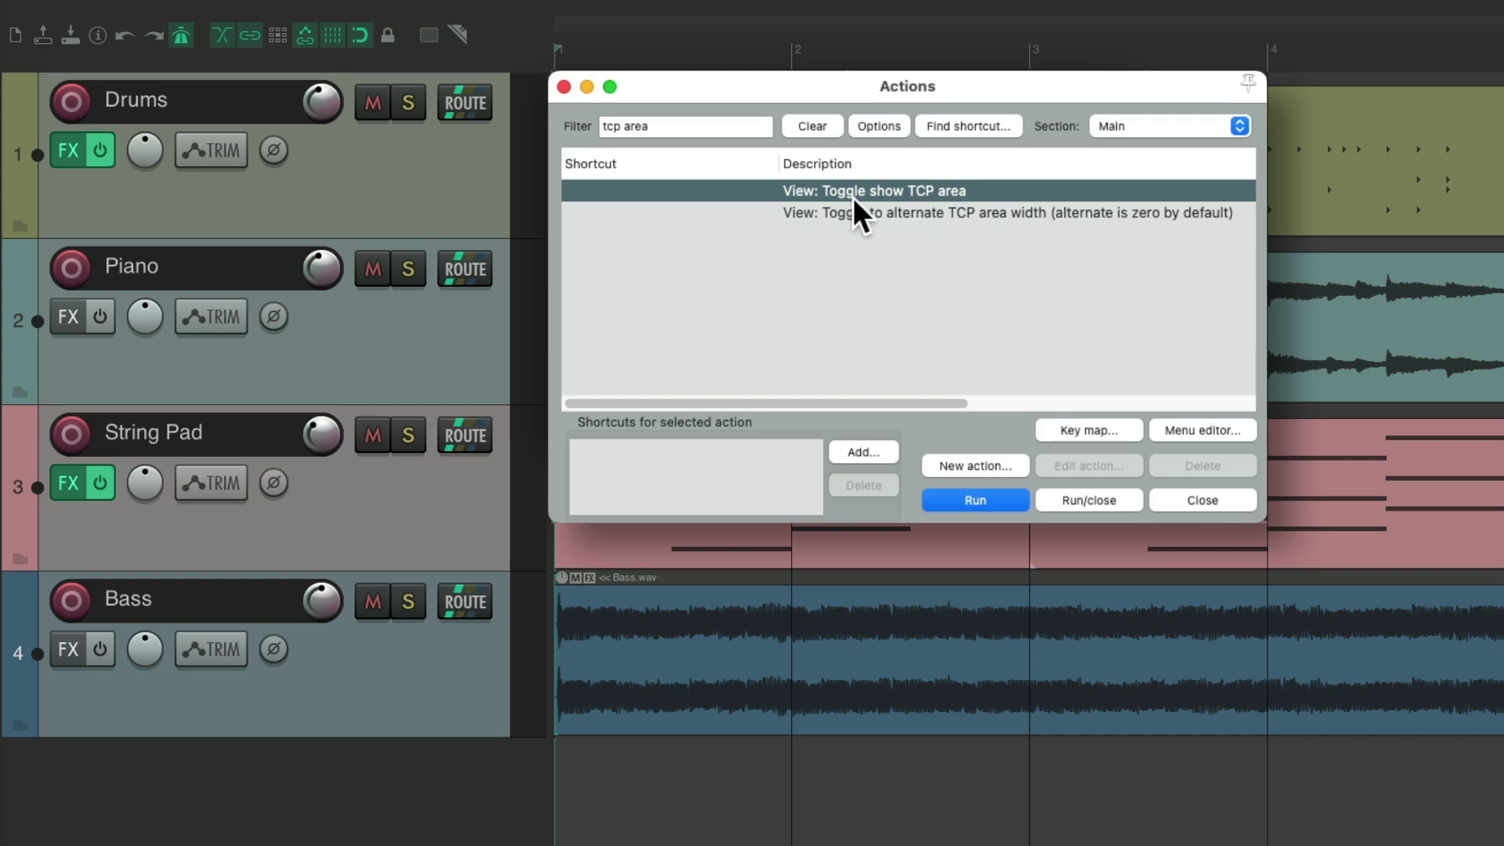
pyautogui.click(936, 212)
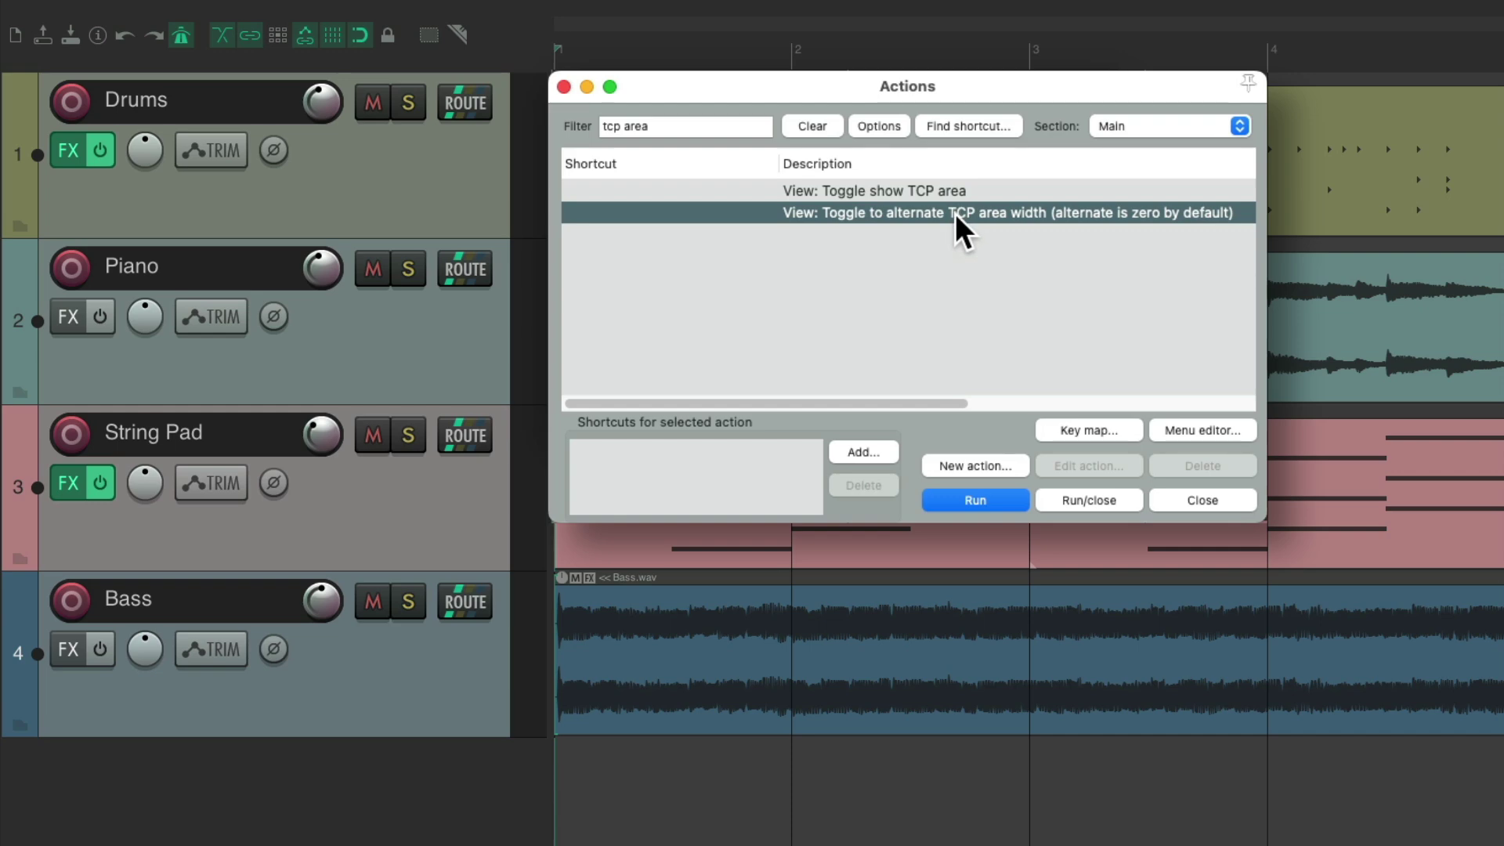
pyautogui.doubleClick(915, 213)
# - Run the alternate TCP width toggle twice, then drag the hidden track panel open to a custom width
pyautogui.doubleClick(915, 213)
pyautogui.doubleClick(915, 214)
pyautogui.moveTo(11, 335); pyautogui.dragTo(393, 318)
# - Switch the track panel between its alternate widths again and select 'View: Toggle show TCP area'
pyautogui.click(943, 211)
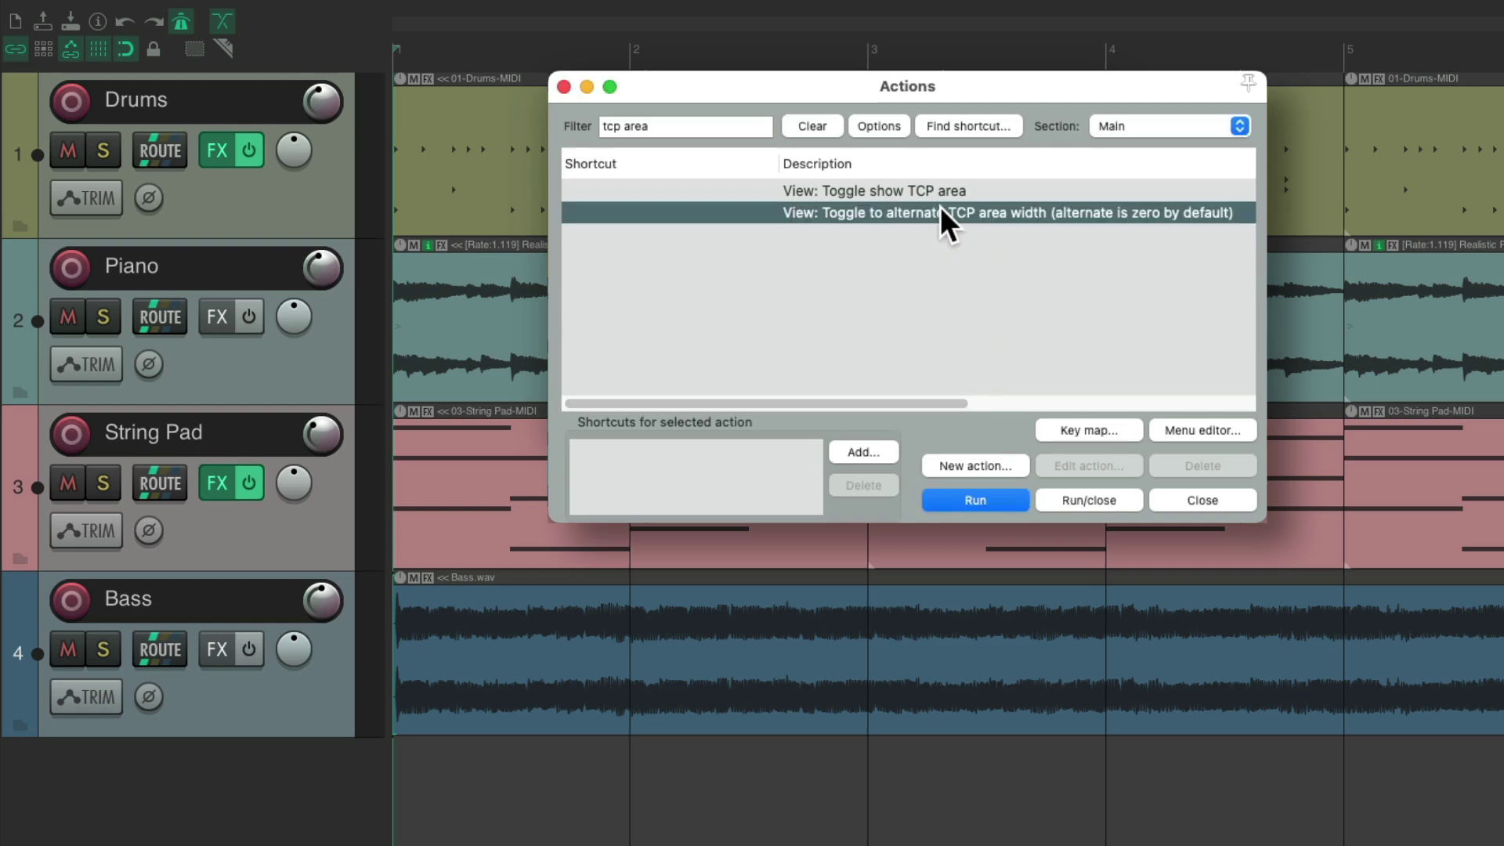
pyautogui.doubleClick(957, 212)
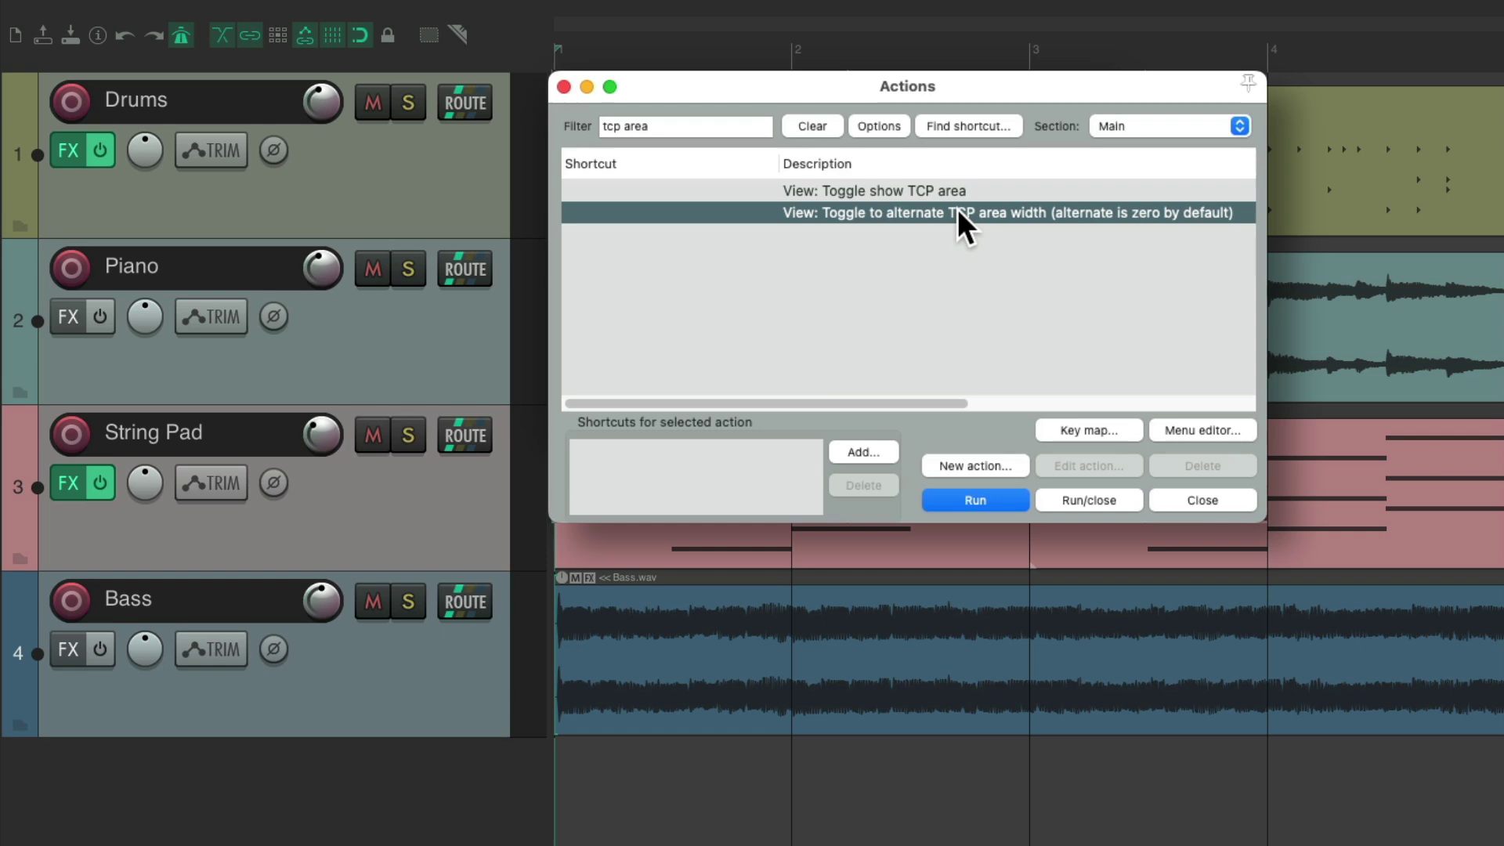
pyautogui.doubleClick(942, 213)
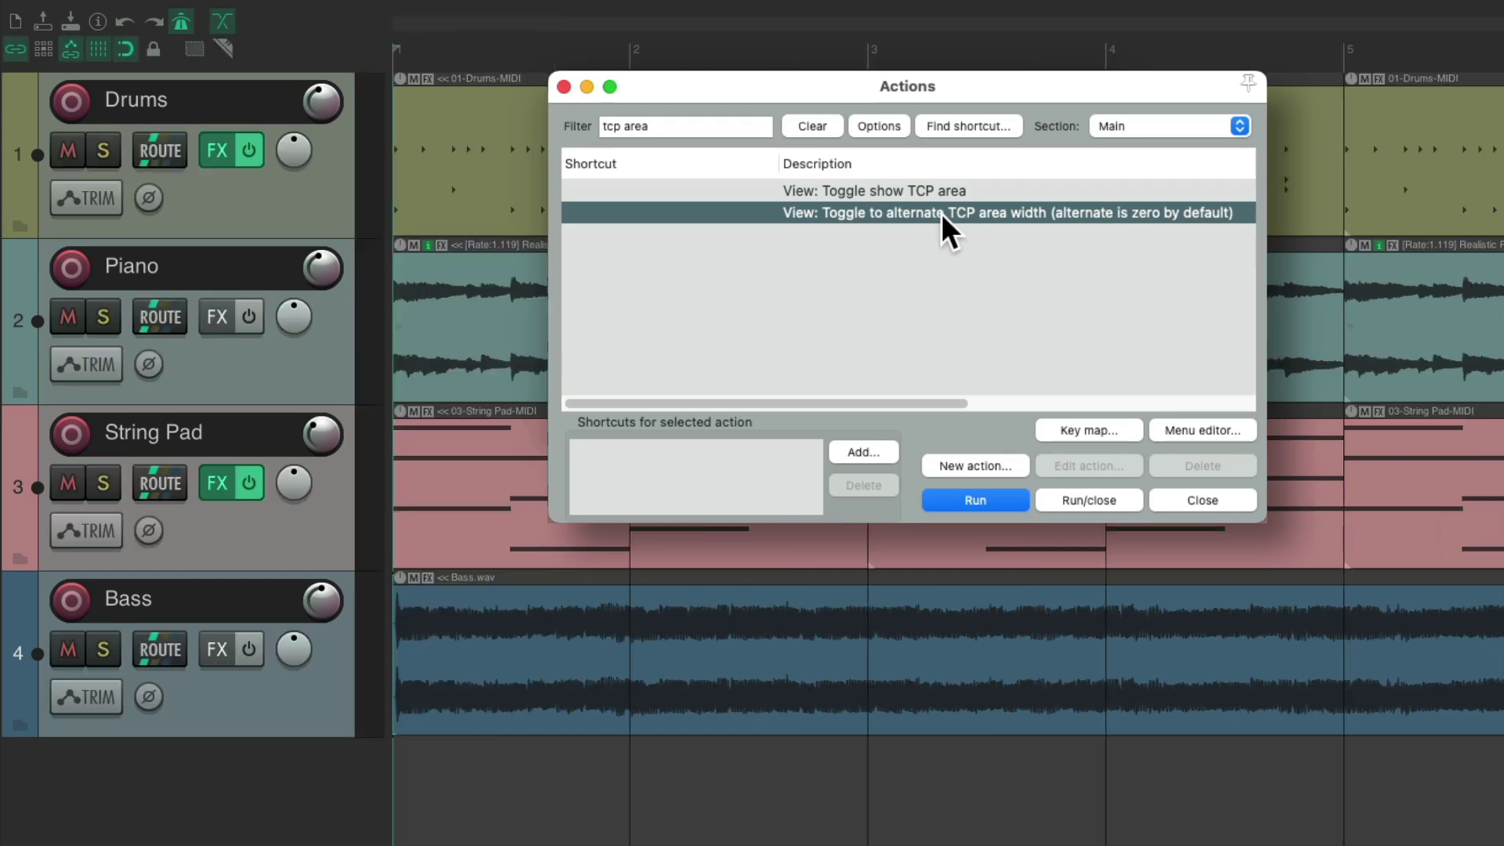
pyautogui.doubleClick(942, 213)
pyautogui.click(970, 185)
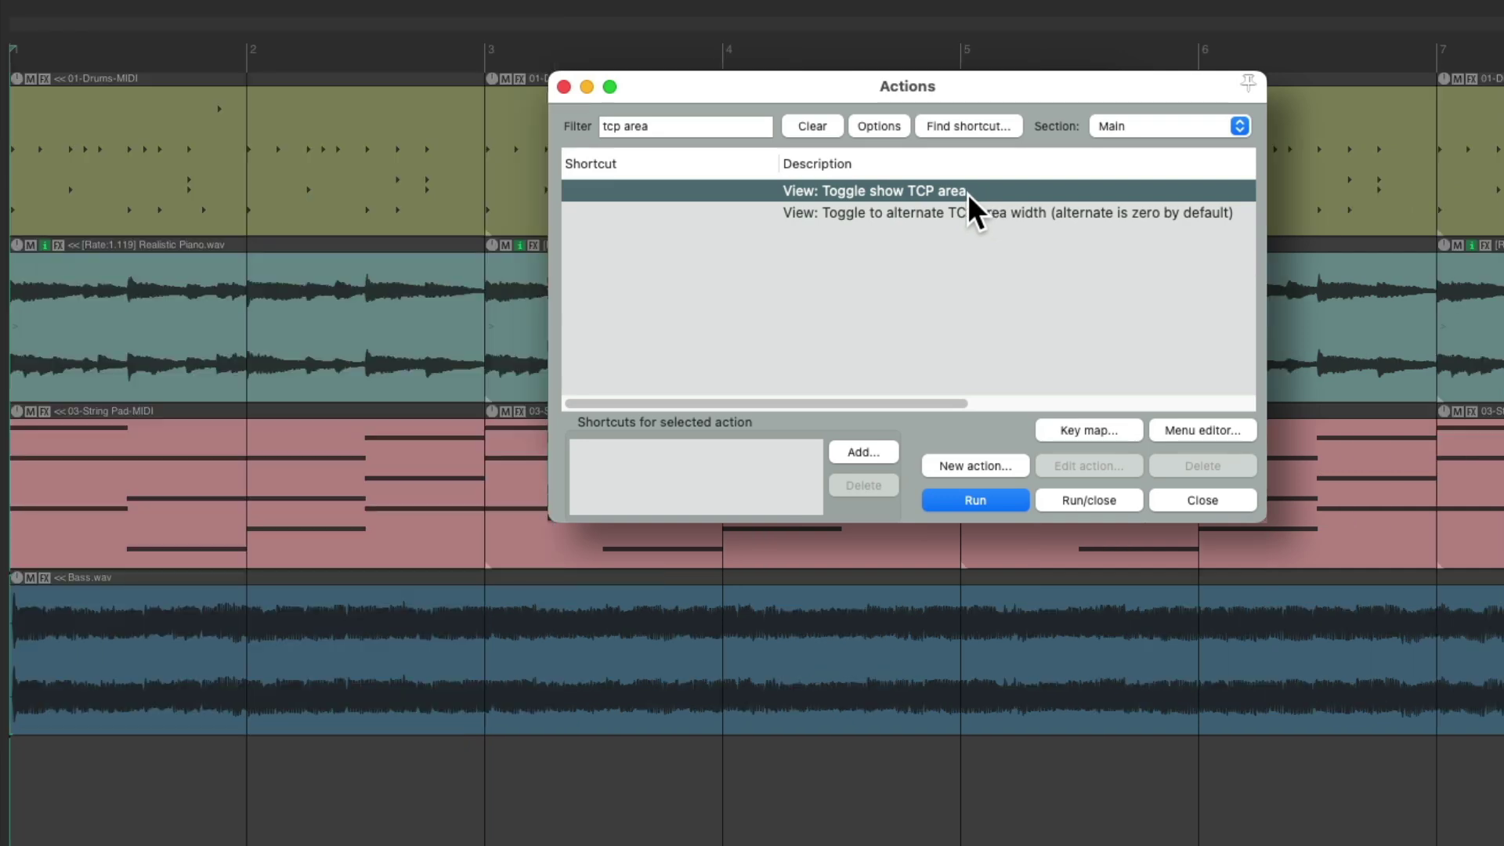
# - Toggle the TCP area three times so it ends visible, then close the Actions window
pyautogui.doubleClick(938, 195)
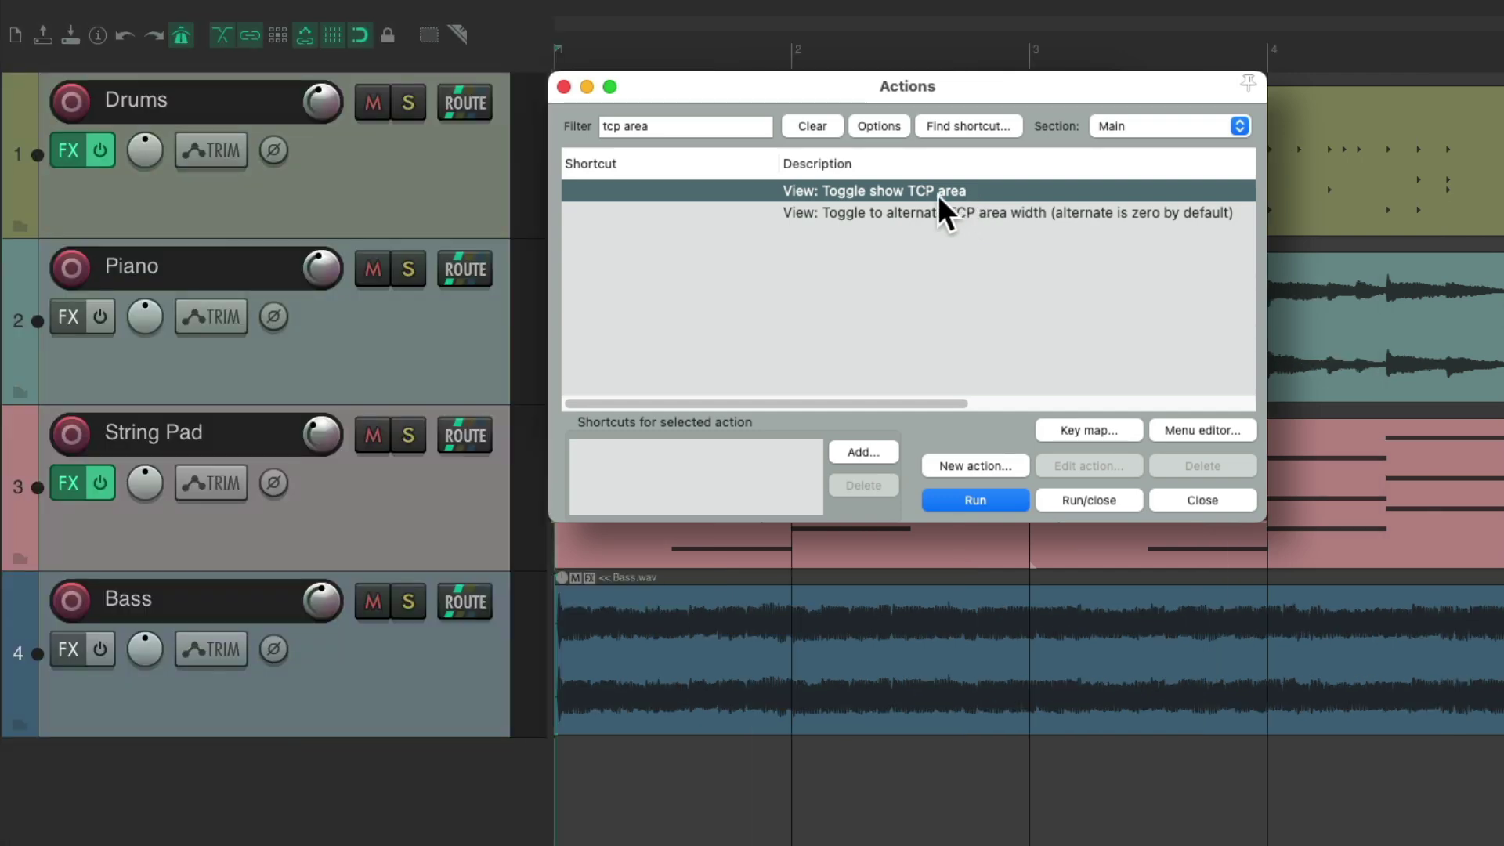
pyautogui.doubleClick(938, 195)
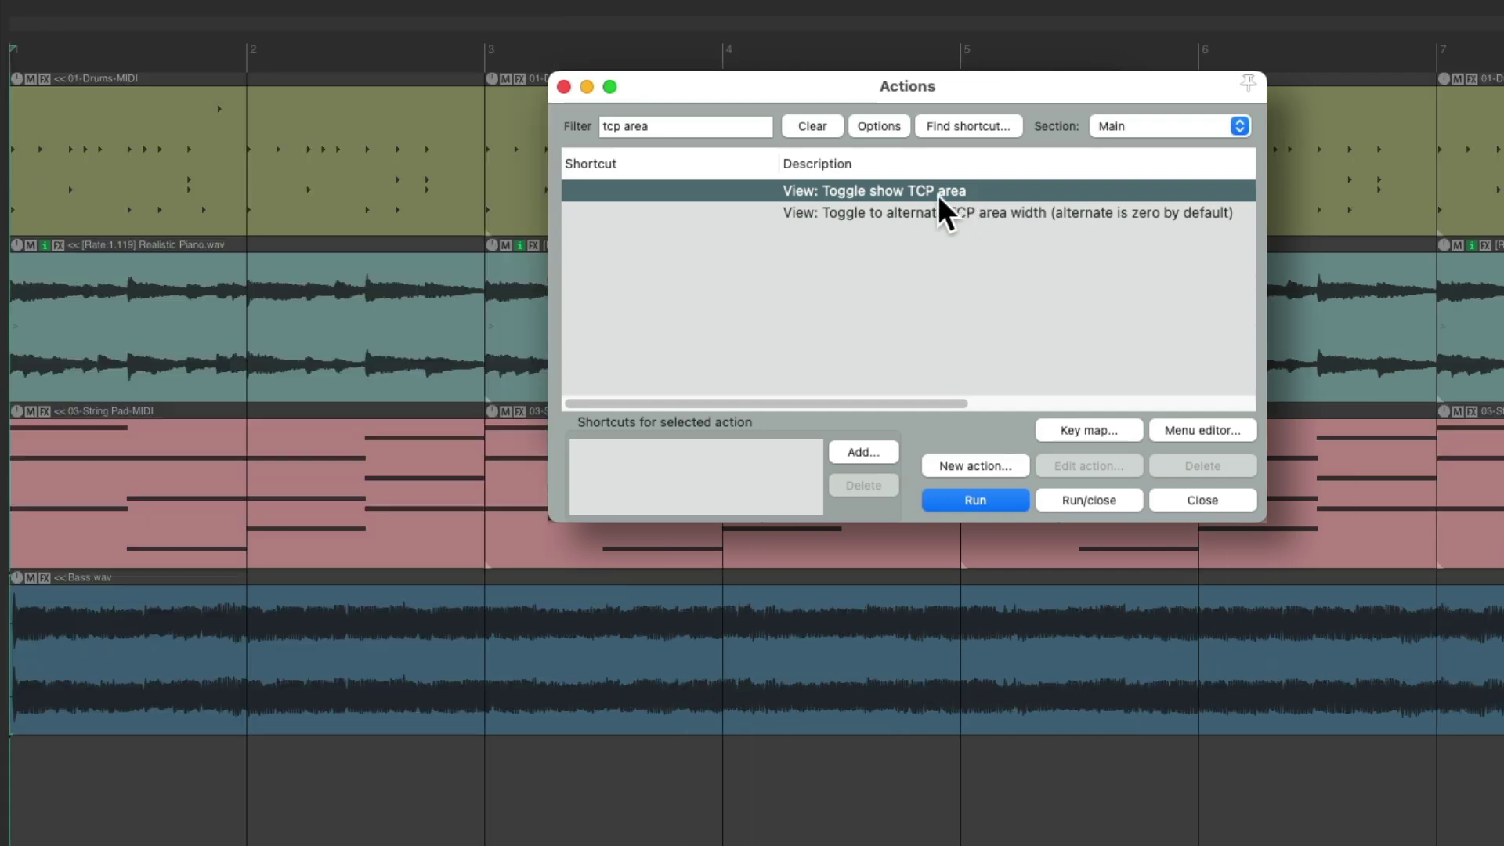
pyautogui.doubleClick(938, 195)
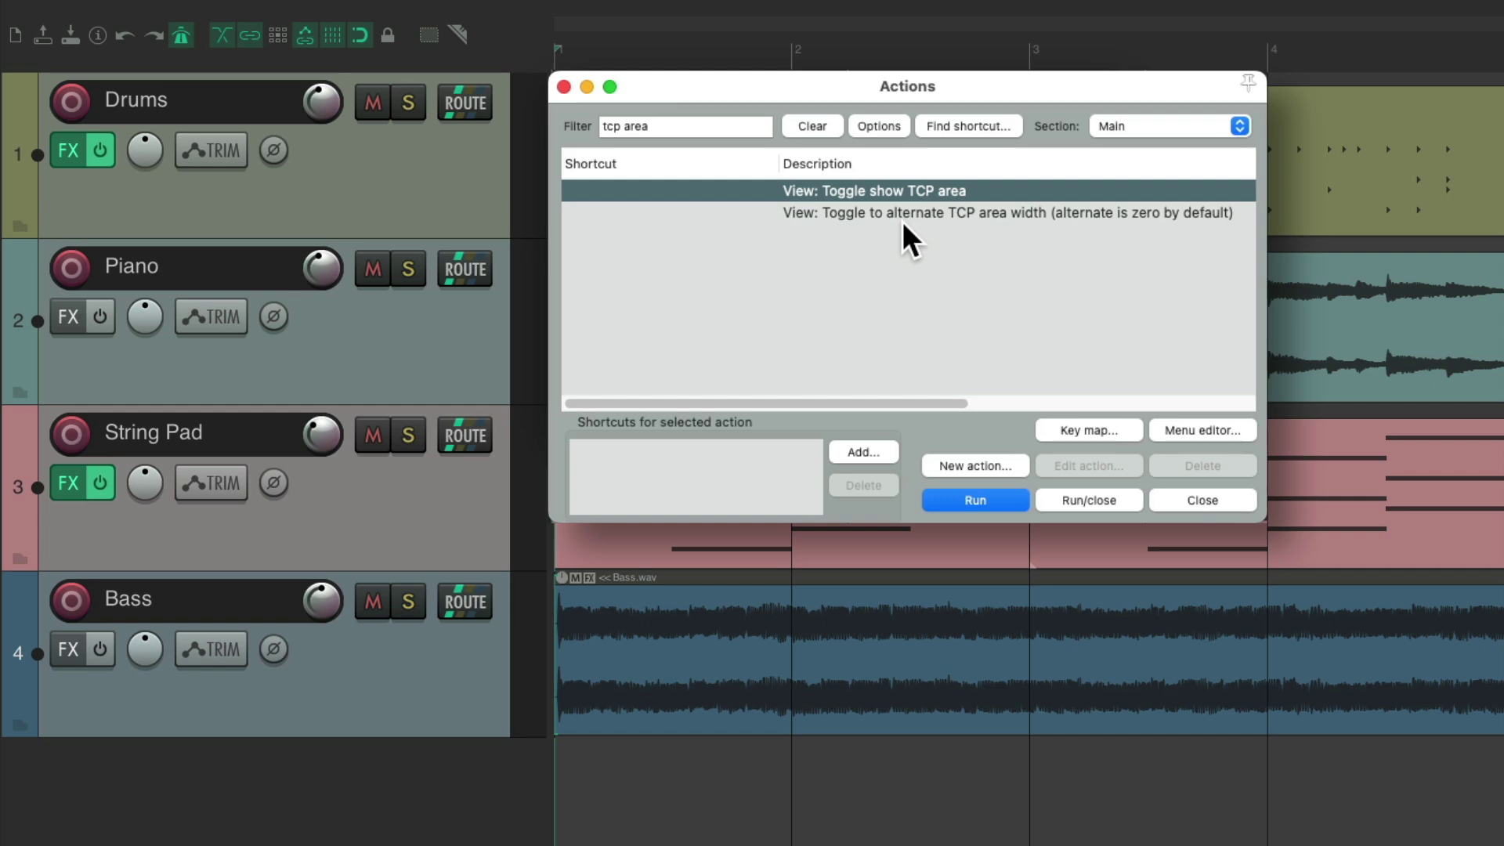
pyautogui.click(565, 86)
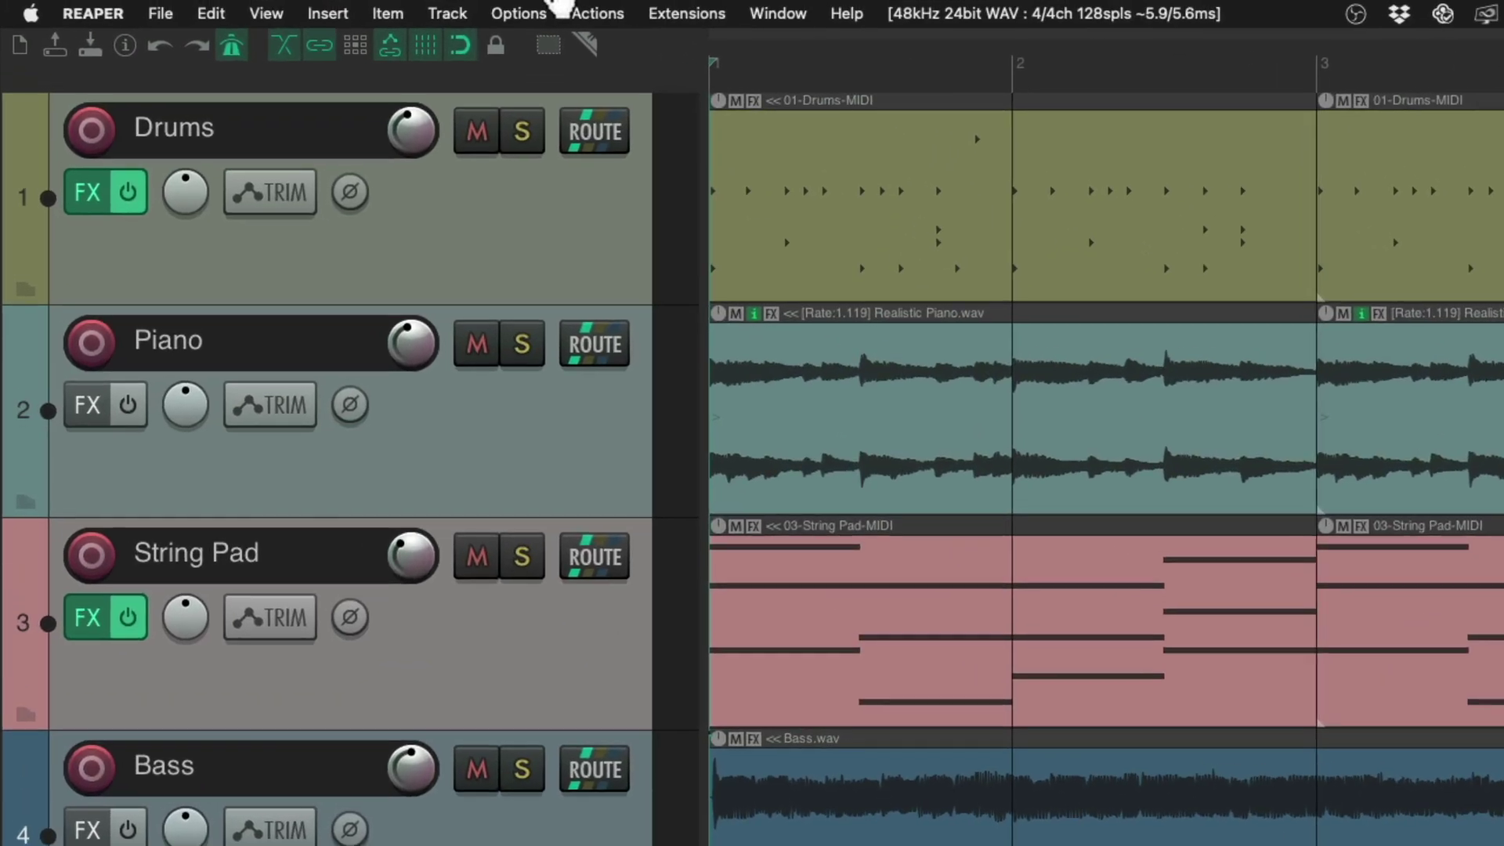
# - Open View > Screensets/Layouts and select window screenset slot 1
pyautogui.click(267, 13)
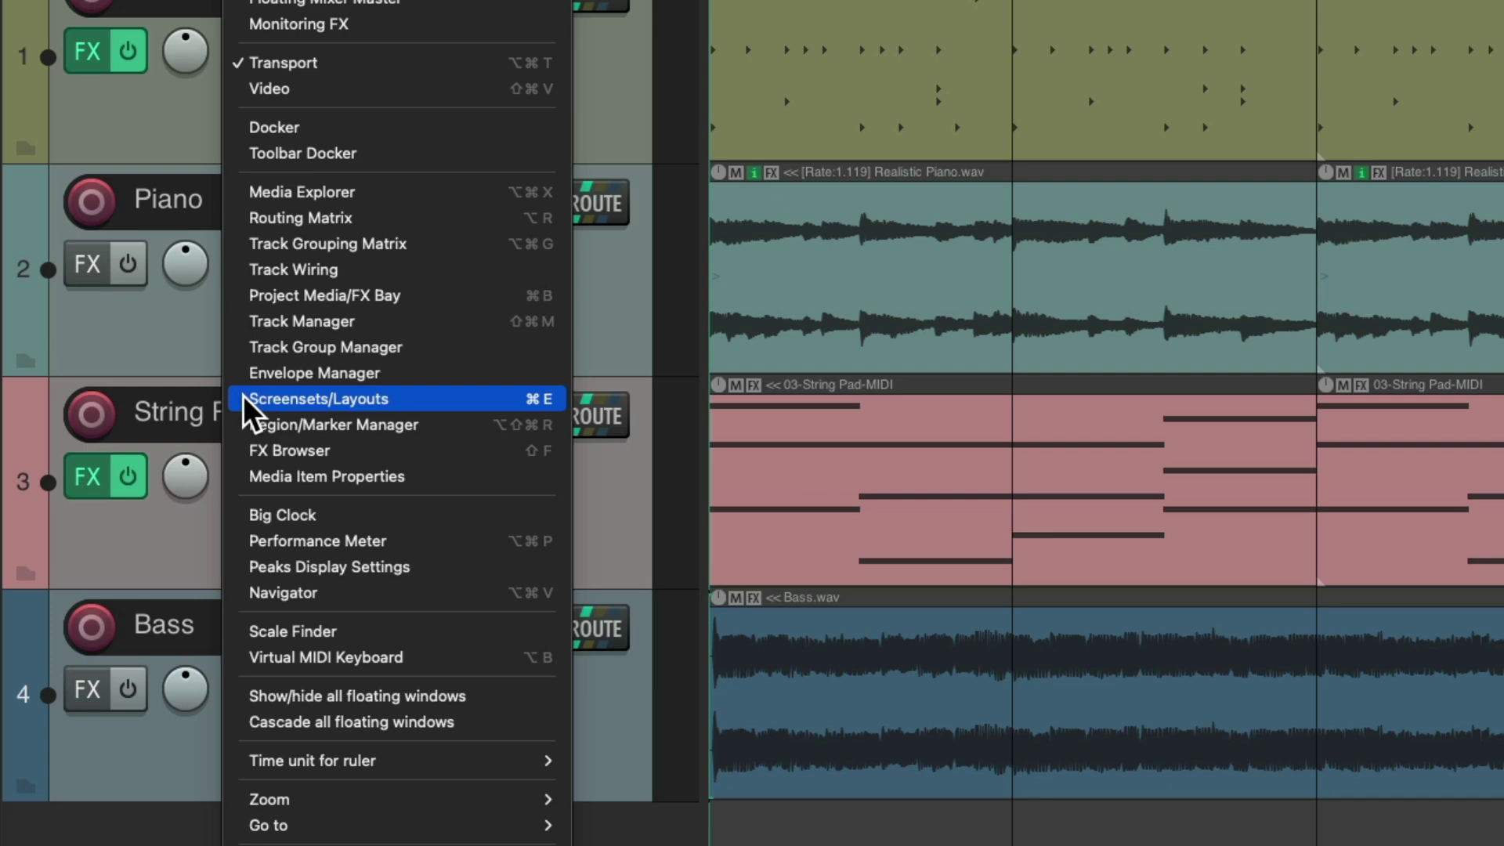
pyautogui.click(243, 401)
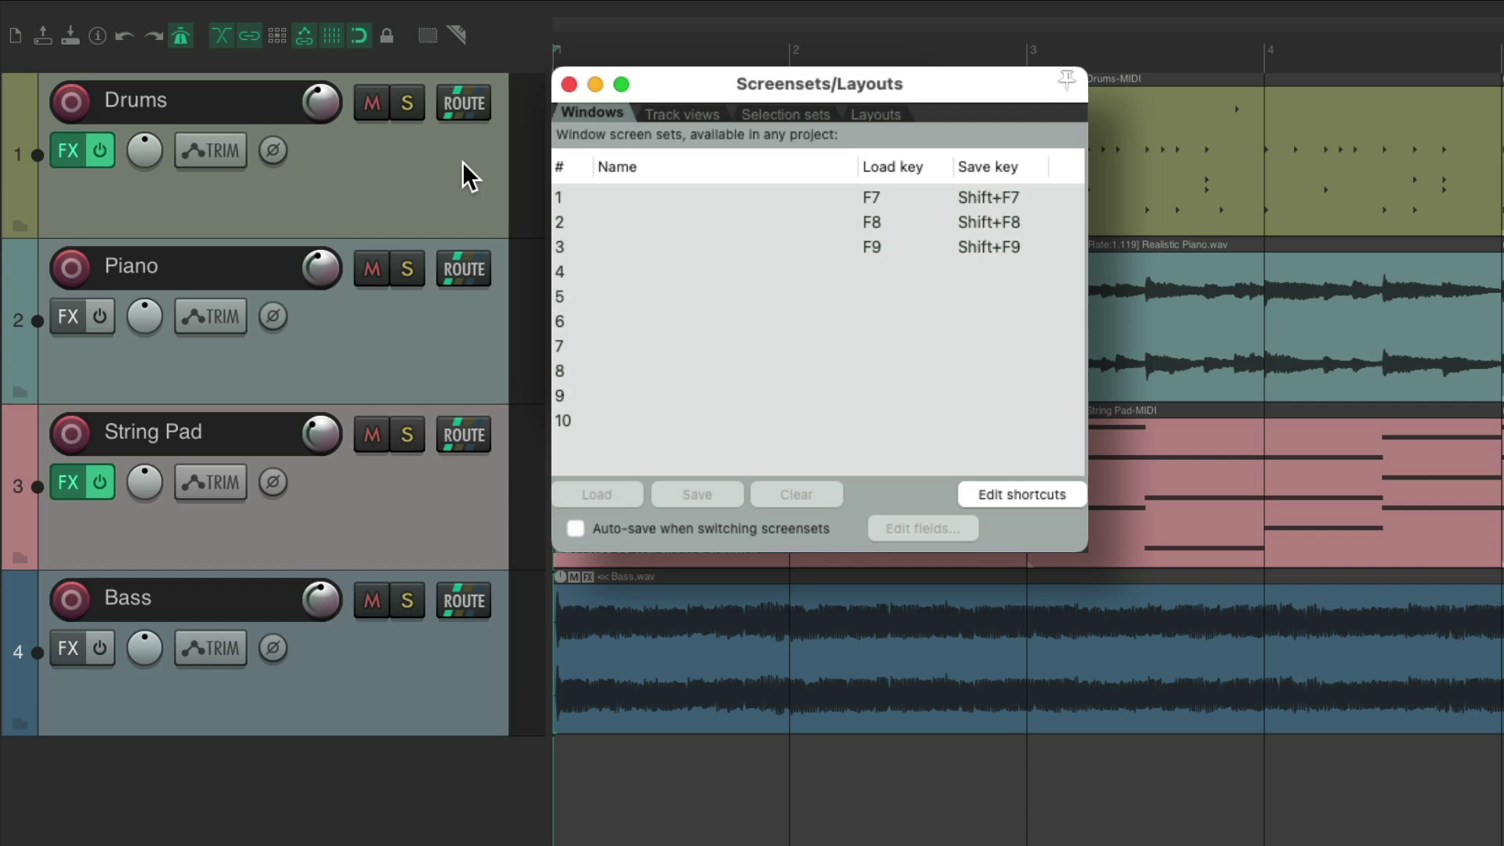
pyautogui.click(637, 199)
# - Save the current layout with the full track panel as screenset 1, 'Normal'
pyautogui.click(708, 493)
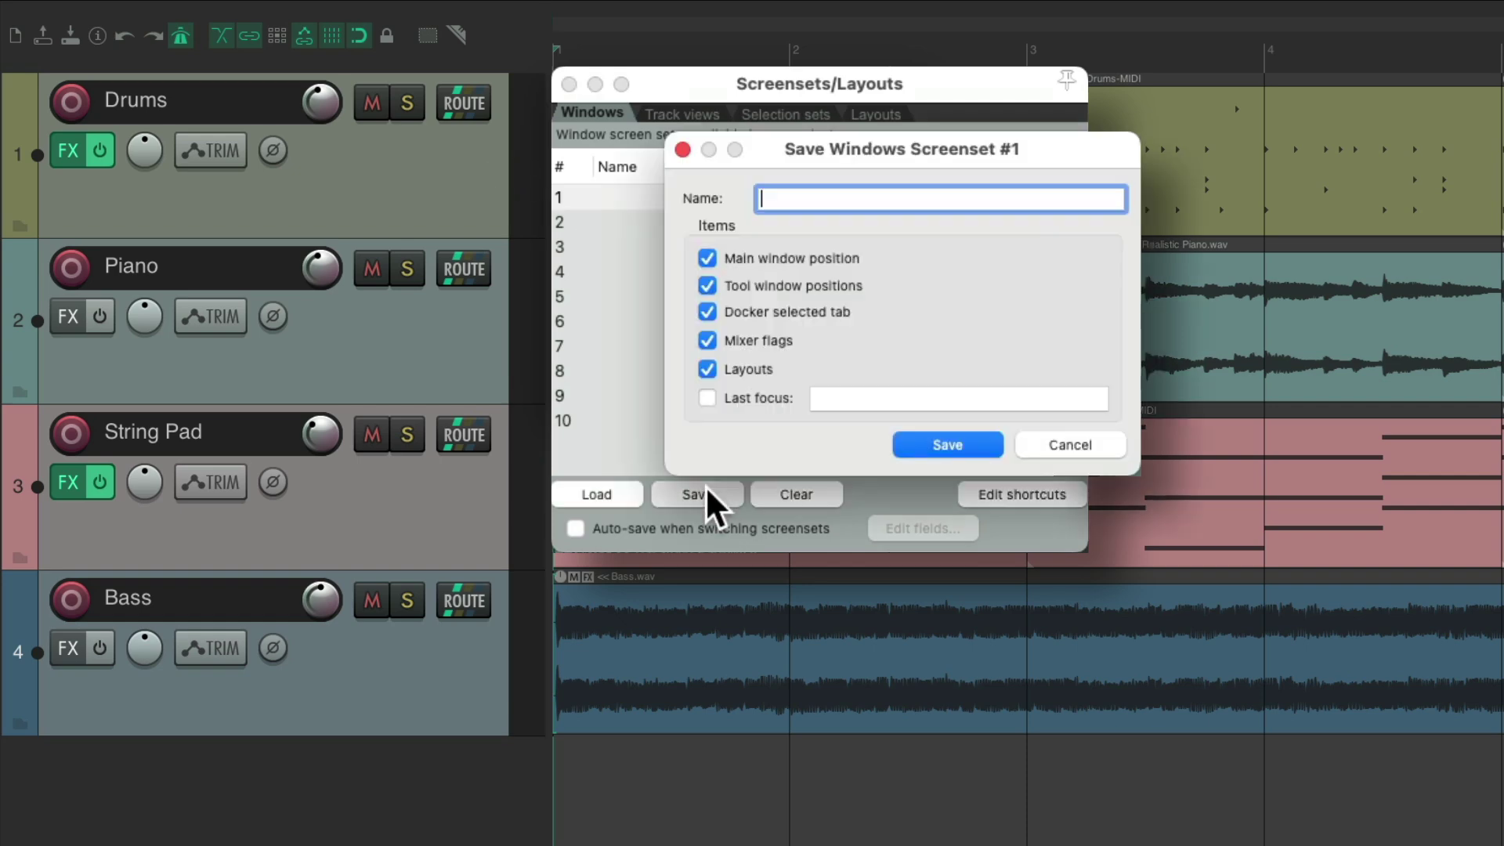
pyautogui.write('Normal')
pyautogui.press('Return')
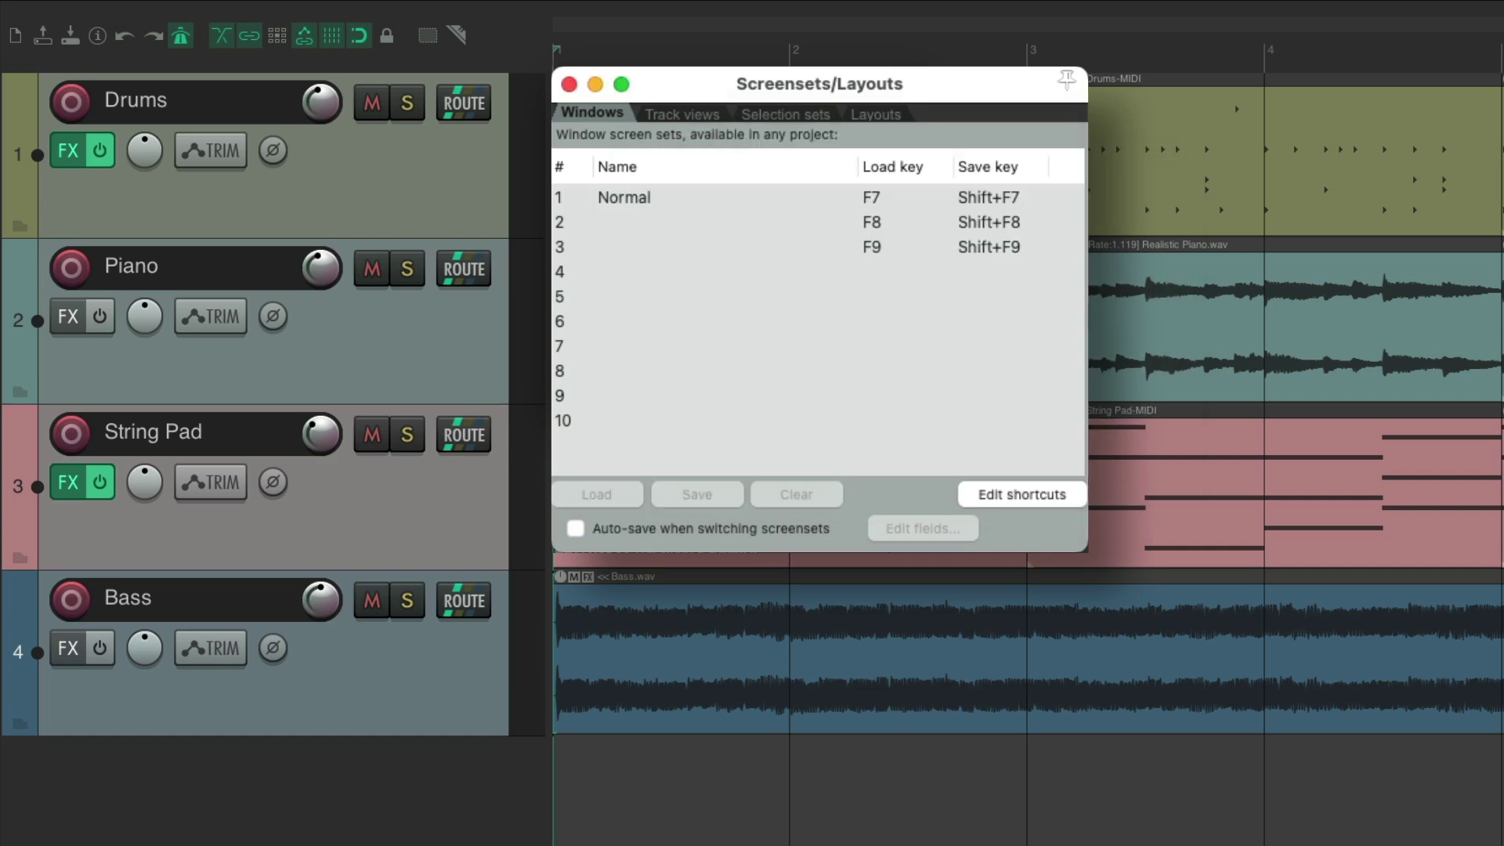
# - Collapse the track panel completely and save it as screenset 2, 'Hide'
pyautogui.moveTo(544, 346); pyautogui.dragTo(3, 333)
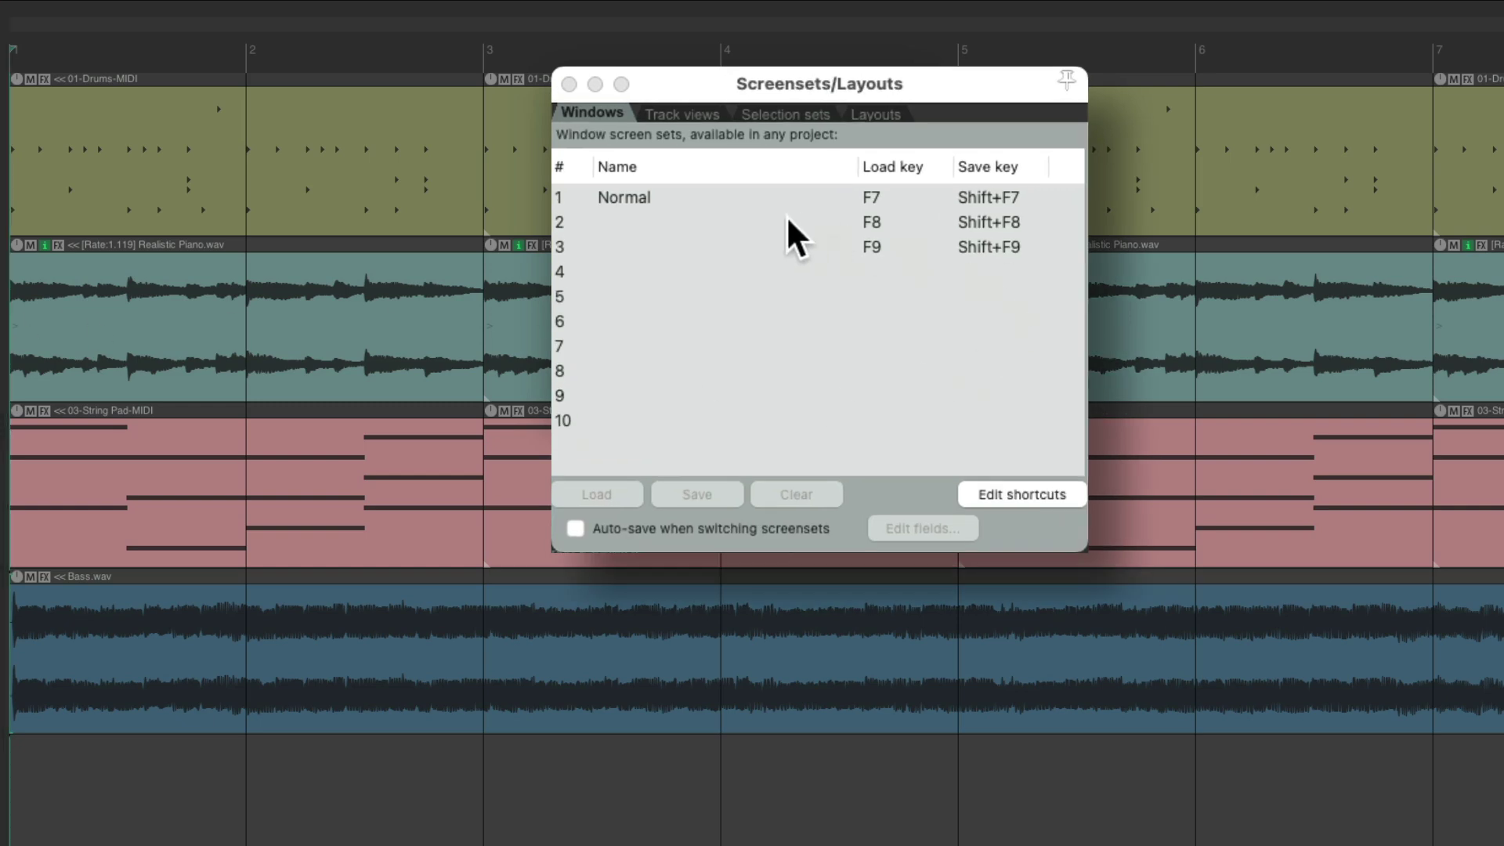
pyautogui.click(681, 178)
pyautogui.click(725, 485)
pyautogui.write('Hide')
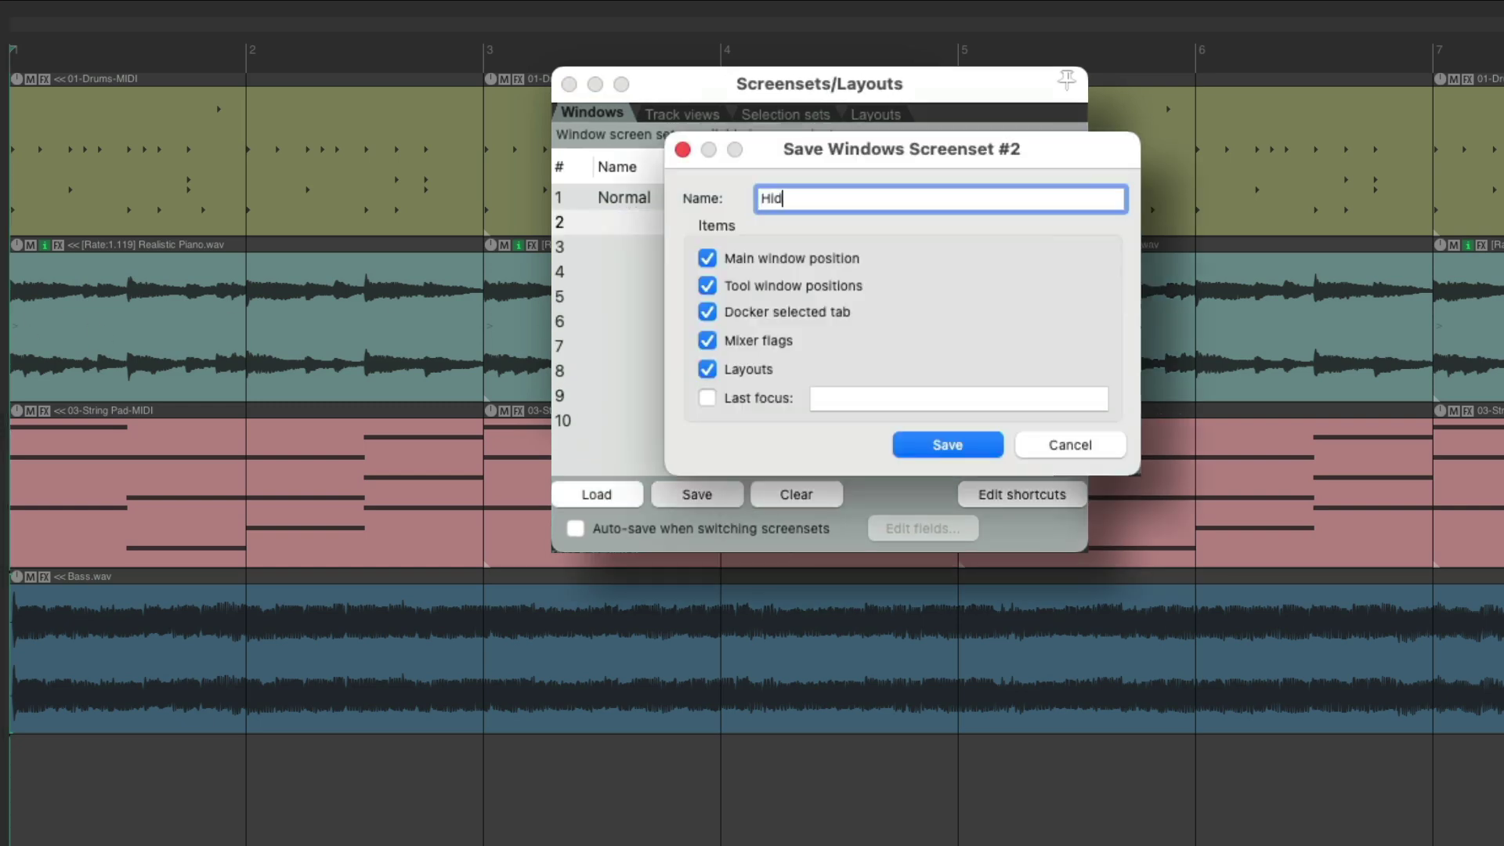
pyautogui.press('Return')
# - Reopen the track panel at medium width and save it as screenset 3, 'Mid Size'
pyautogui.moveTo(4, 350); pyautogui.dragTo(386, 345)
pyautogui.click(699, 240)
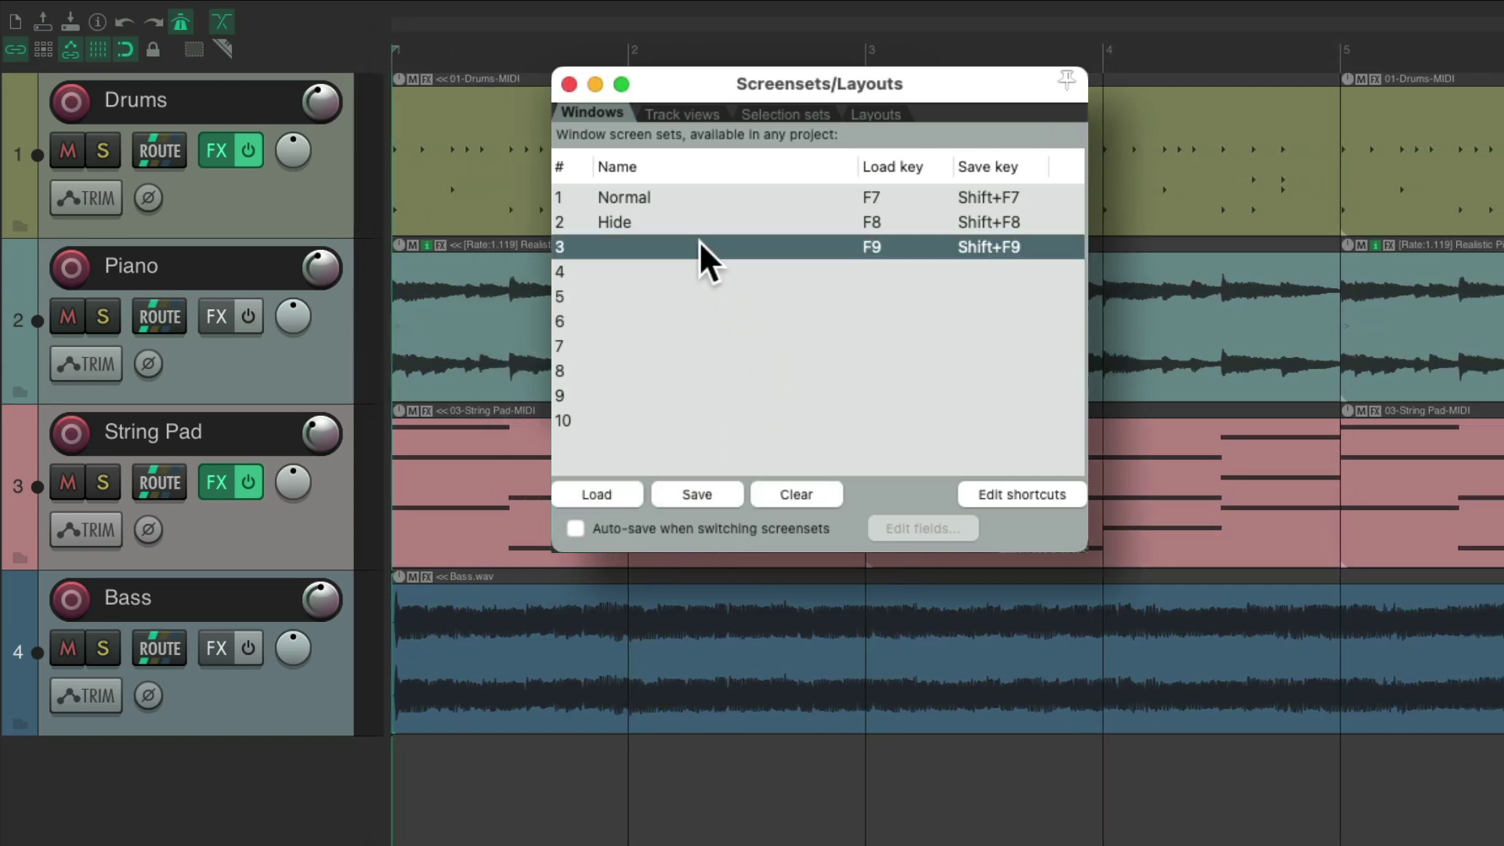
pyautogui.click(702, 492)
pyautogui.write('Mid Size')
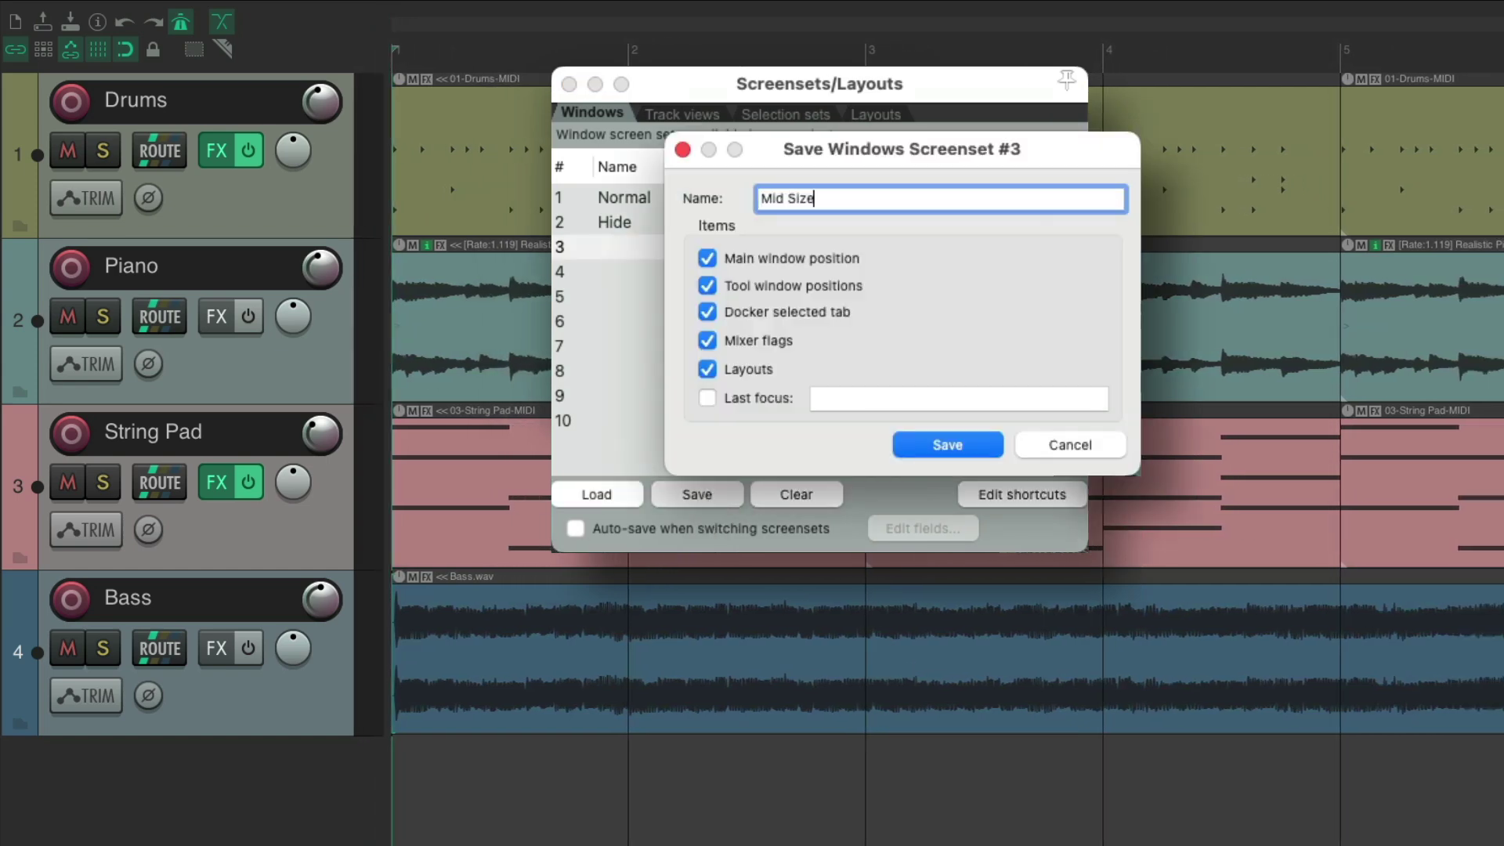
pyautogui.press('Return')
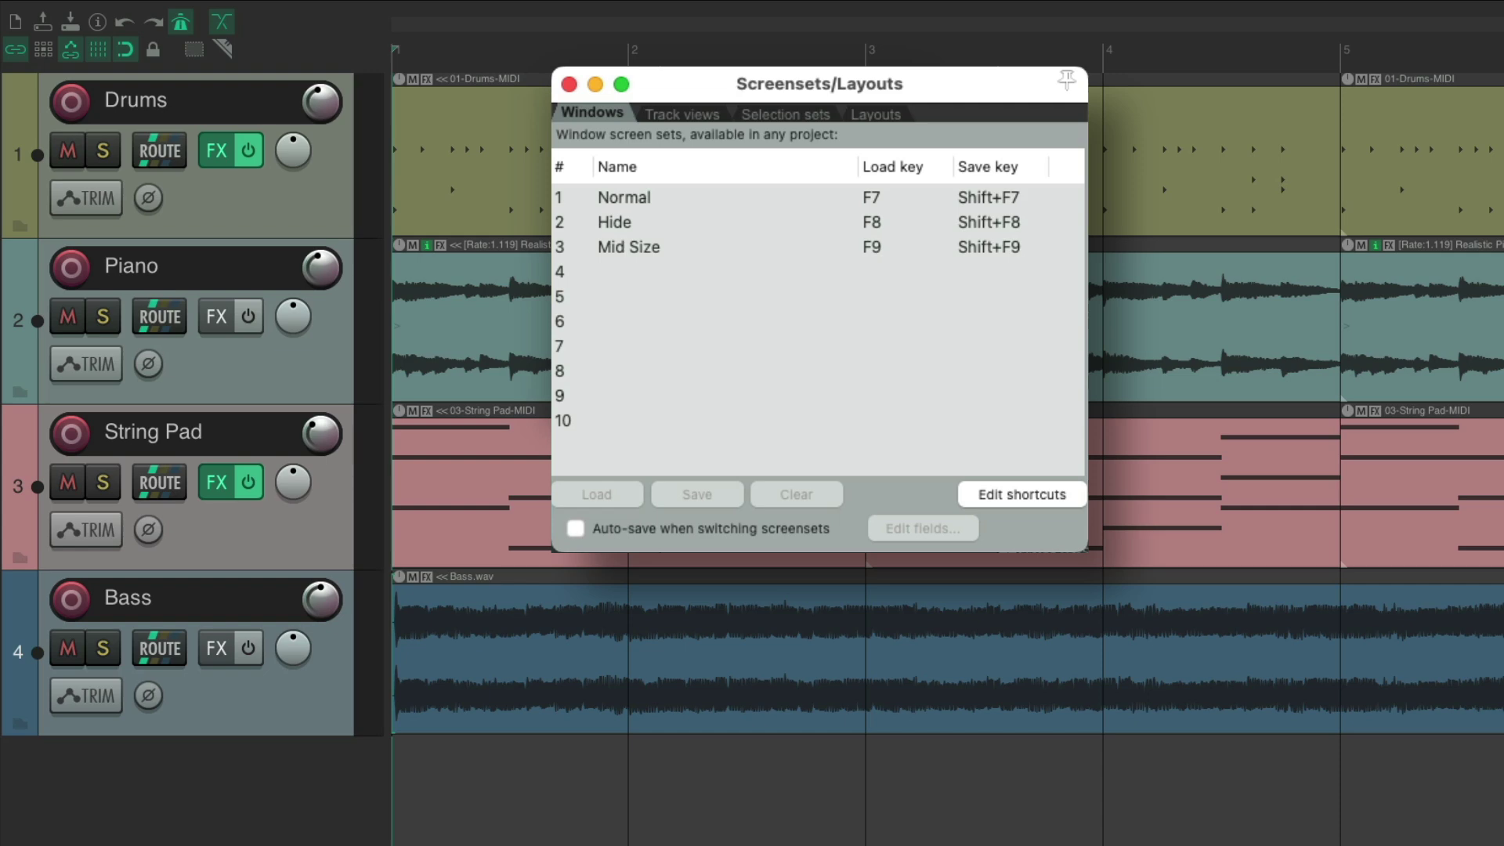
# - Load the Normal, Hide and Mid Size screensets twice over, then close the Screensets/Layouts window
pyautogui.doubleClick(729, 198)
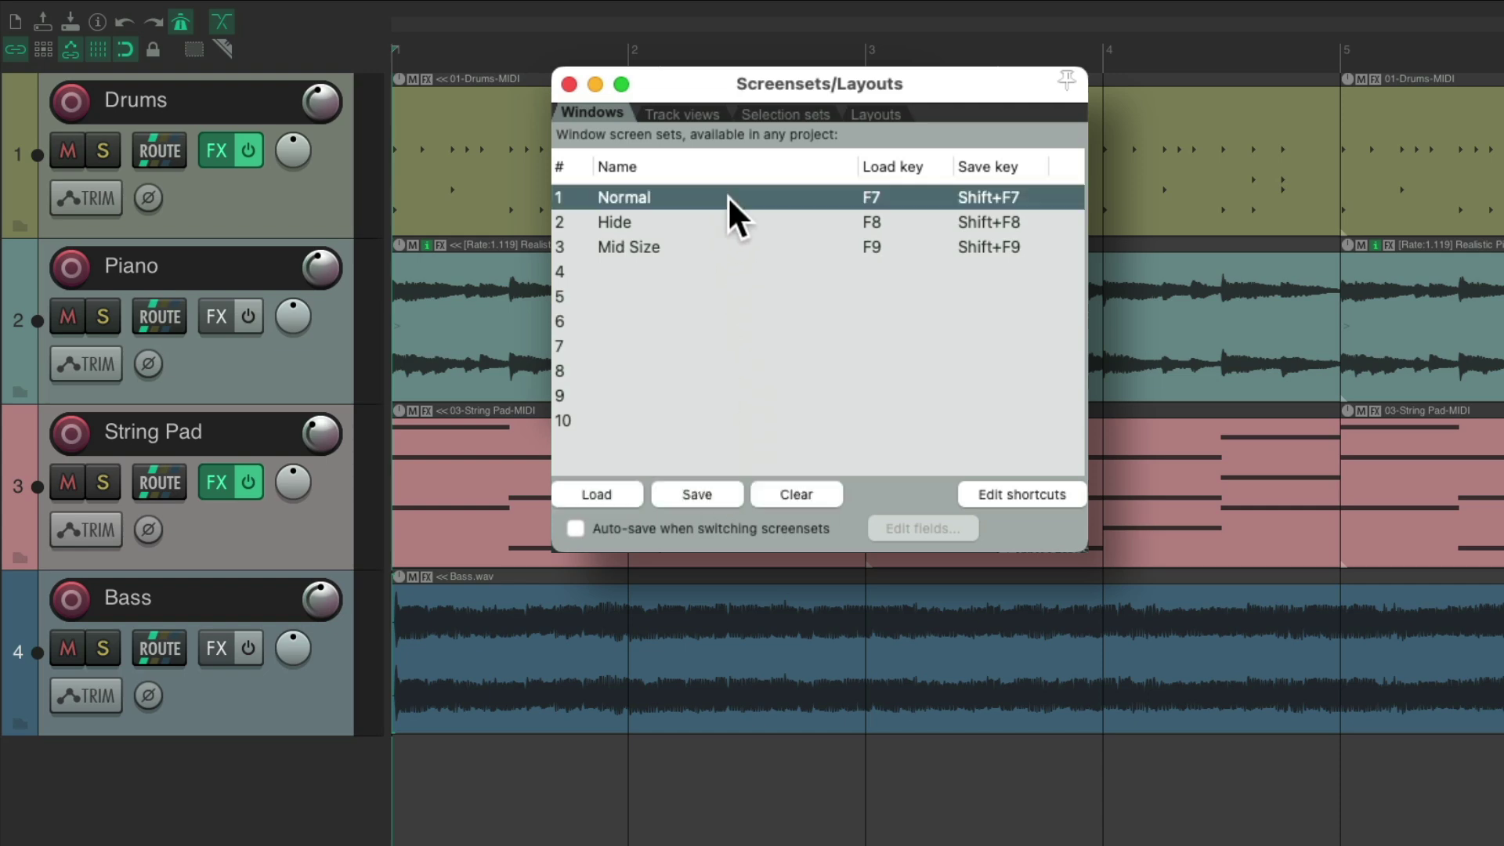
pyautogui.doubleClick(732, 222)
pyautogui.doubleClick(744, 247)
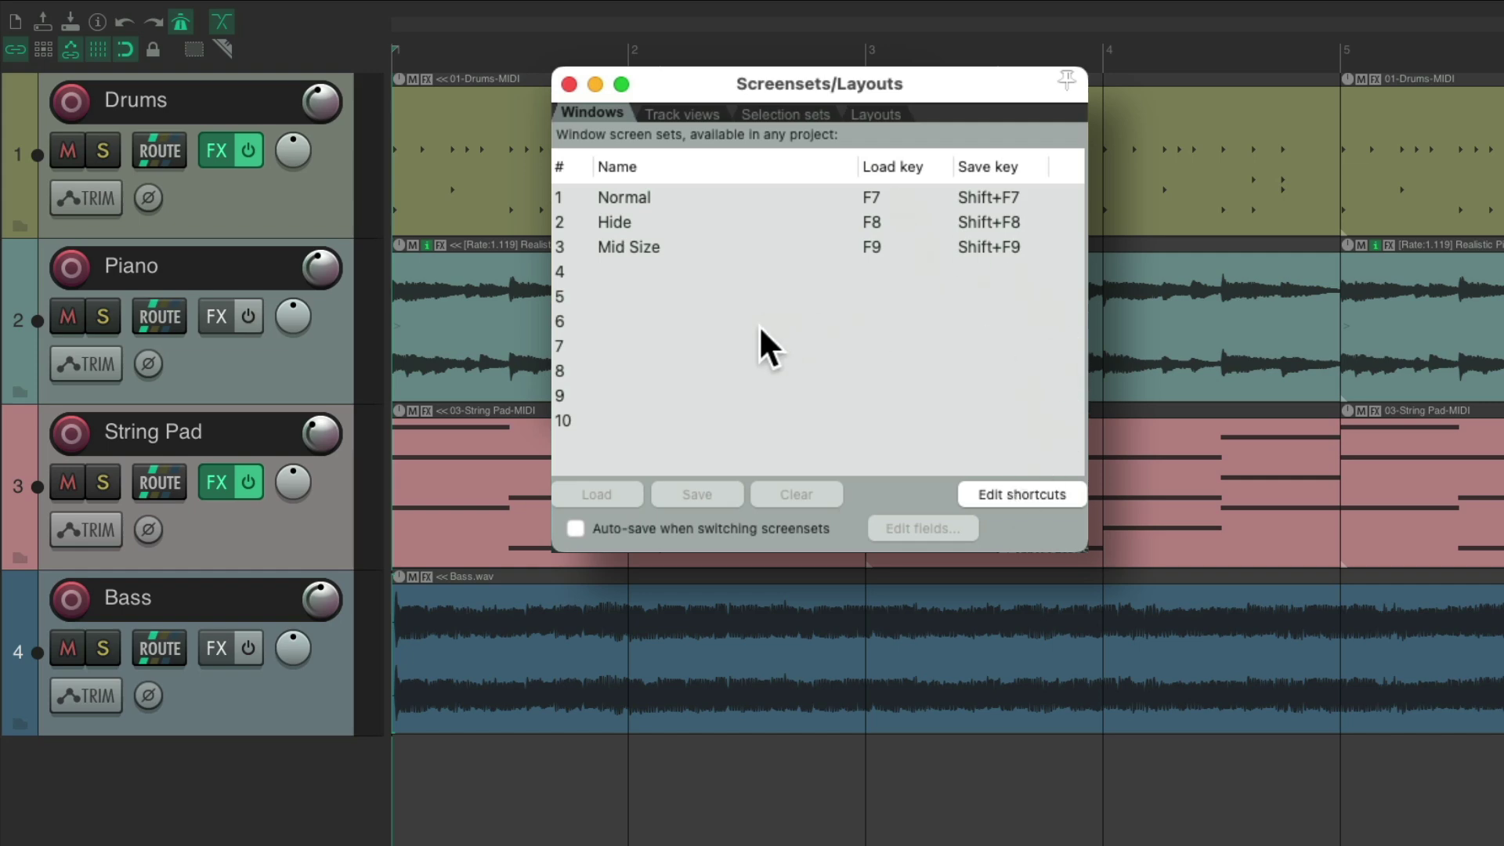
pyautogui.doubleClick(702, 222)
pyautogui.doubleClick(728, 196)
pyautogui.doubleClick(735, 245)
pyautogui.click(596, 85)
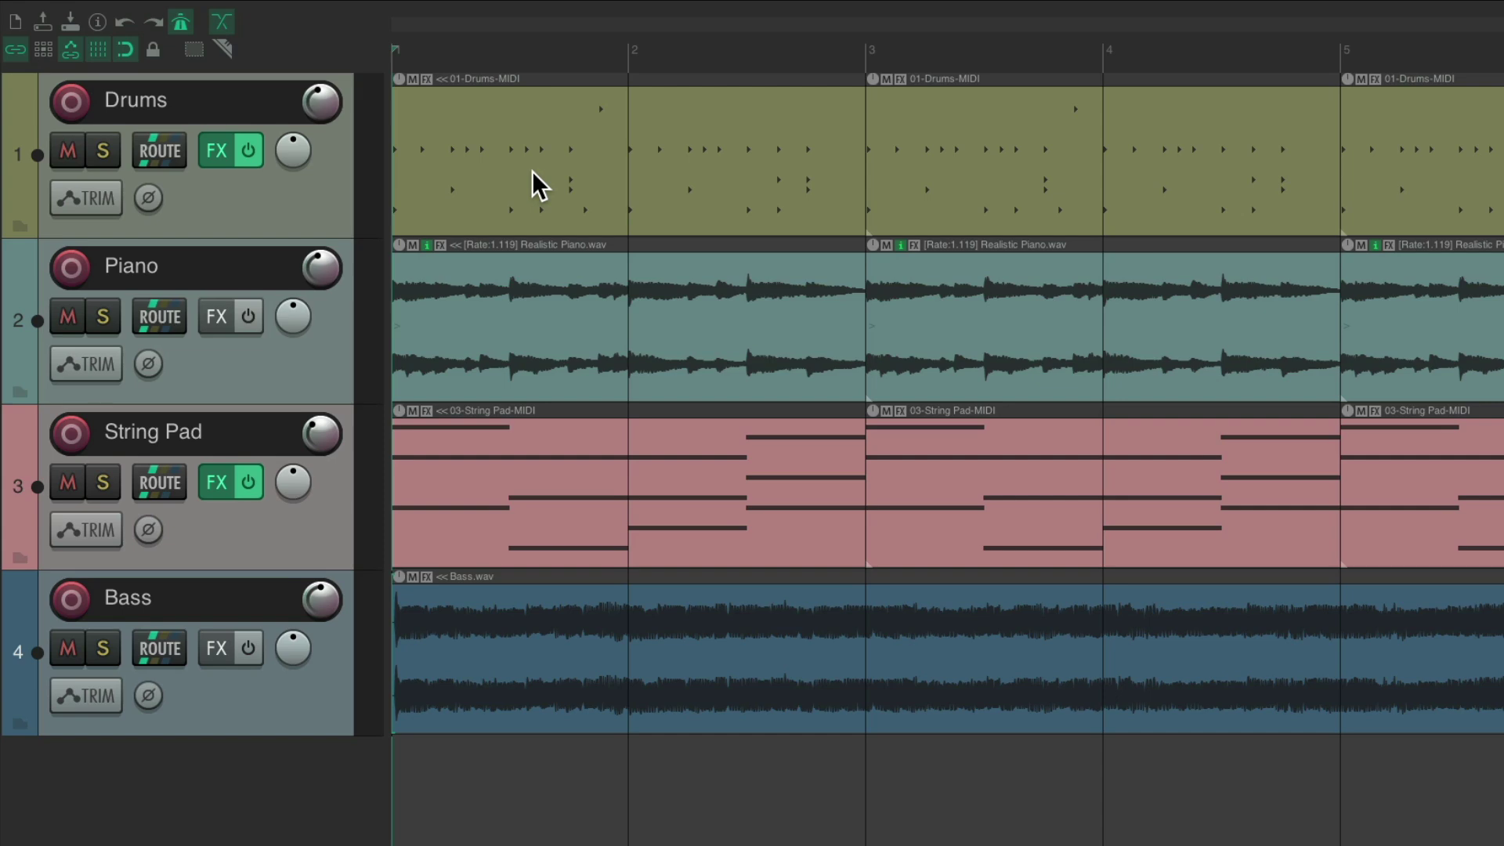
# - Briefly open and close the Actions list, collapse and restore the track panel, then drag it wider
pyautogui.press('?')
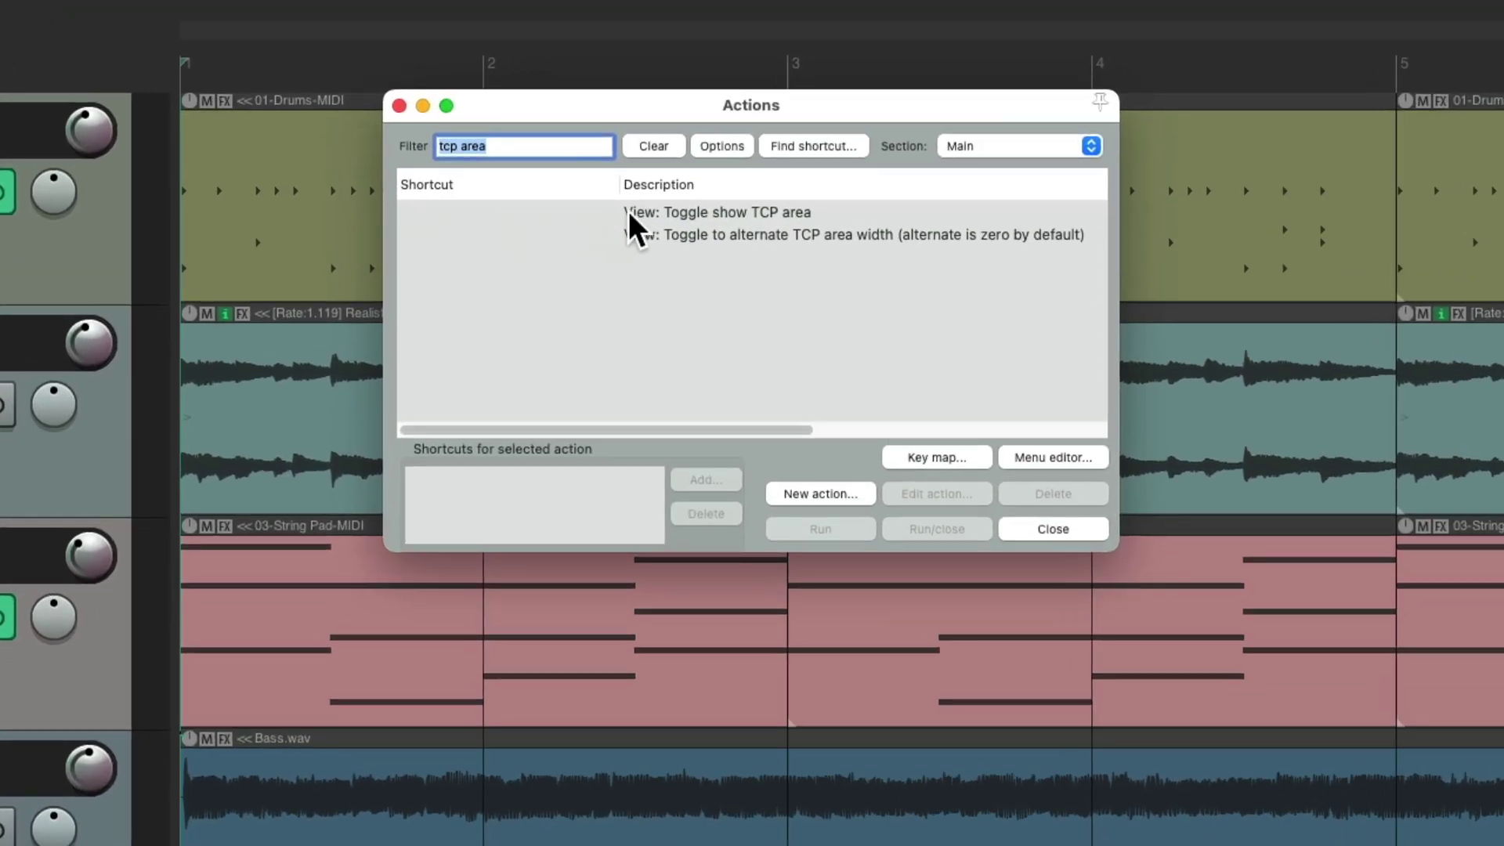
pyautogui.click(398, 106)
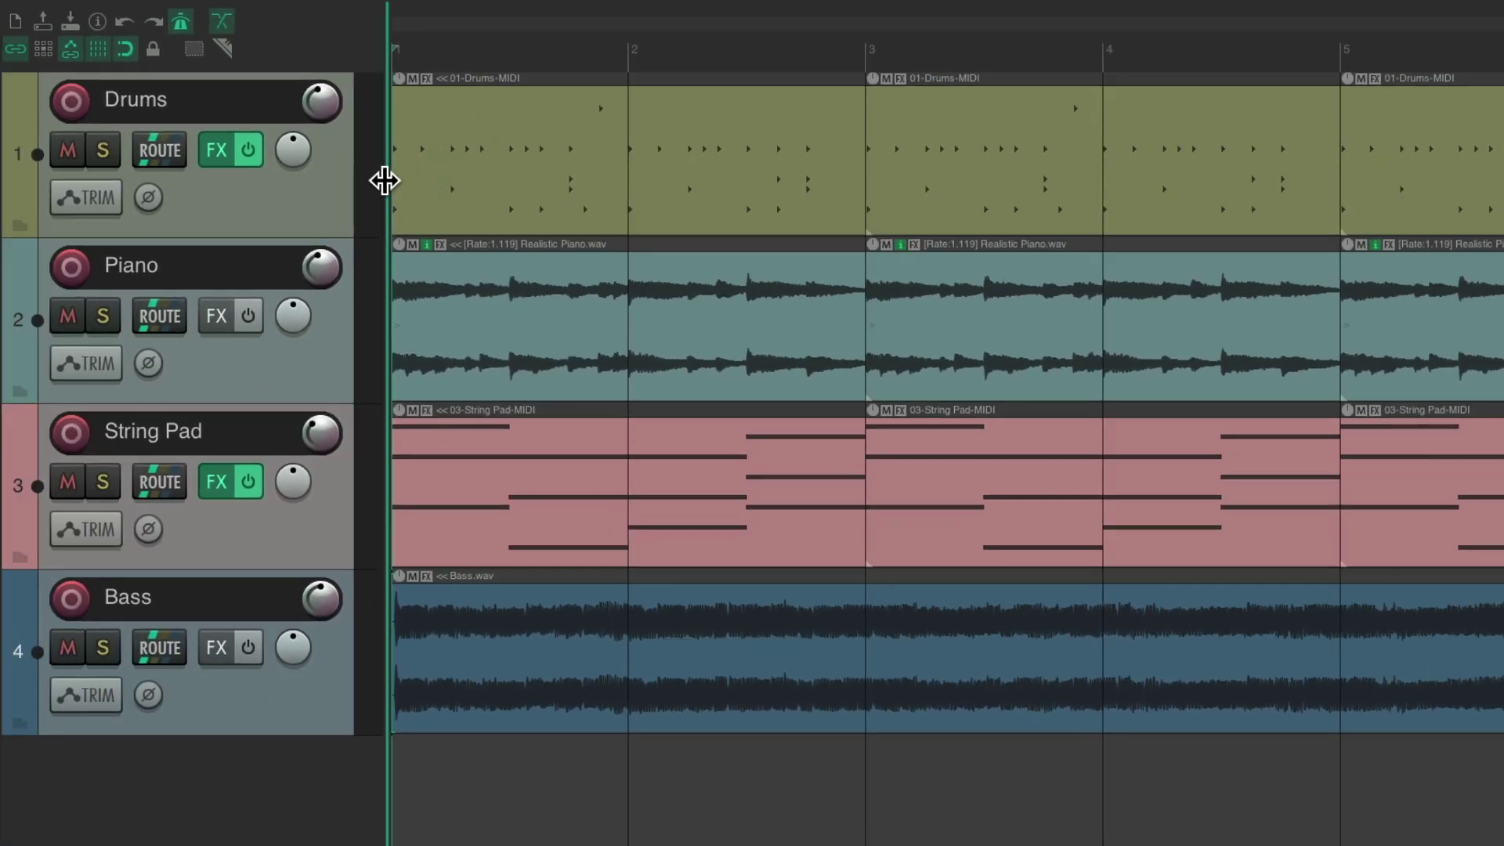
pyautogui.doubleClick(384, 181)
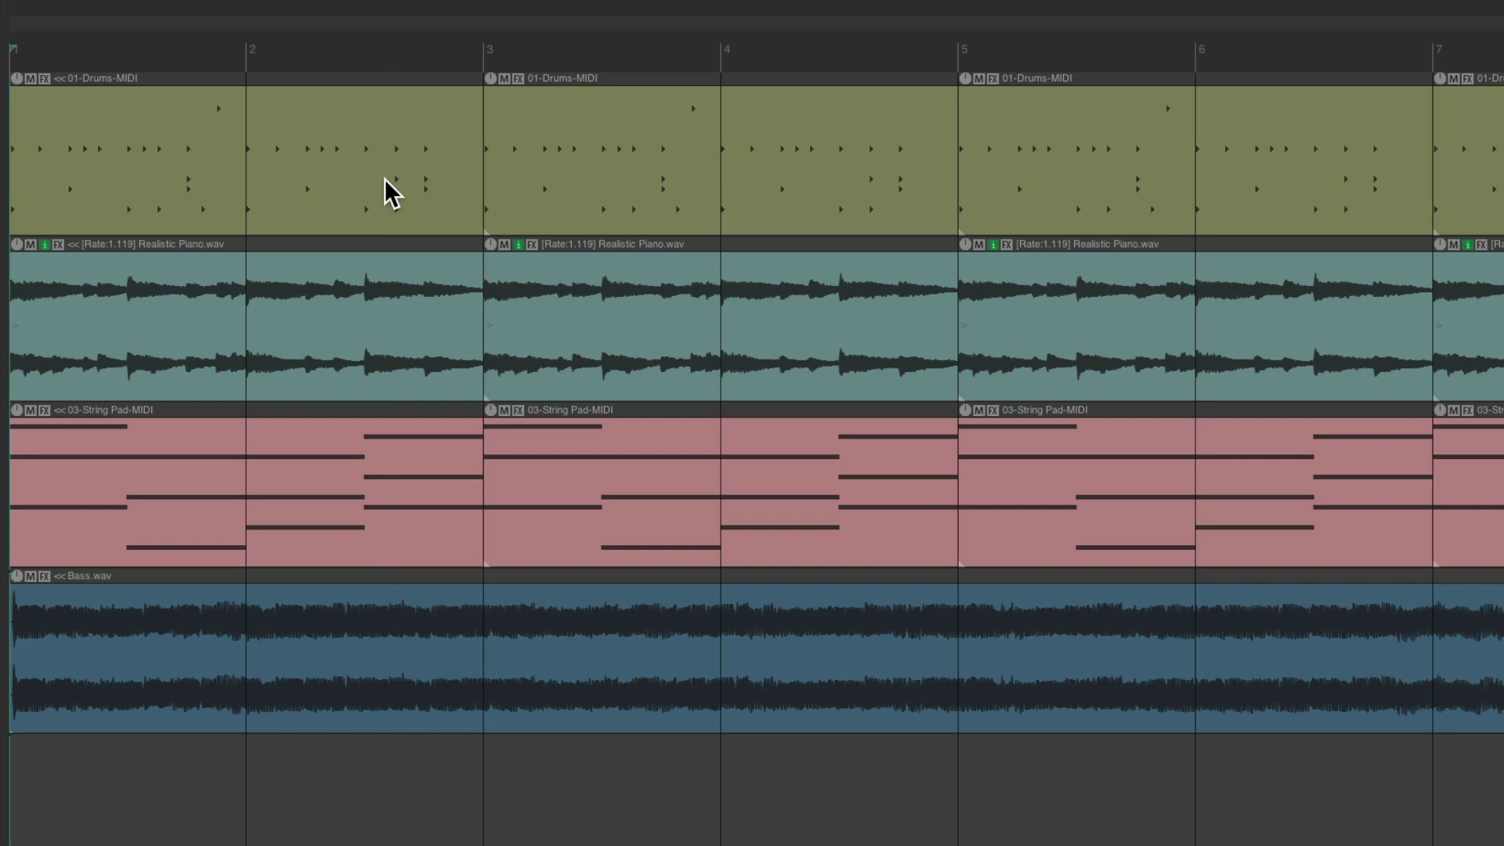
pyautogui.doubleClick(8, 225)
pyautogui.moveTo(388, 202); pyautogui.dragTo(546, 203)
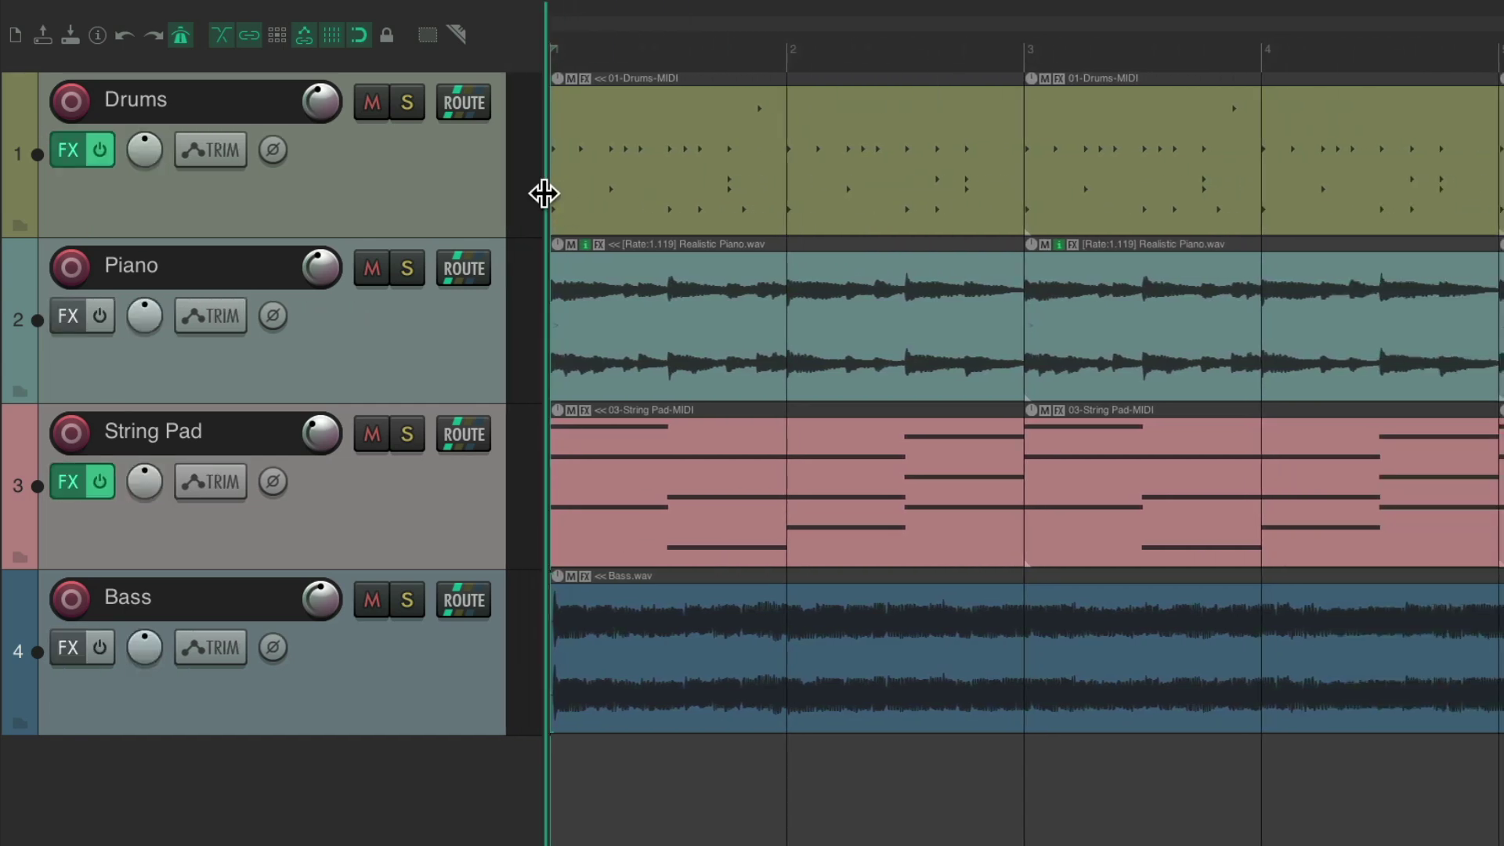
# - Collapse the track control panel, drag it partway open, then toggle it between wide and narrow widths
pyautogui.doubleClick(542, 194)
pyautogui.moveTo(7, 224); pyautogui.dragTo(406, 208)
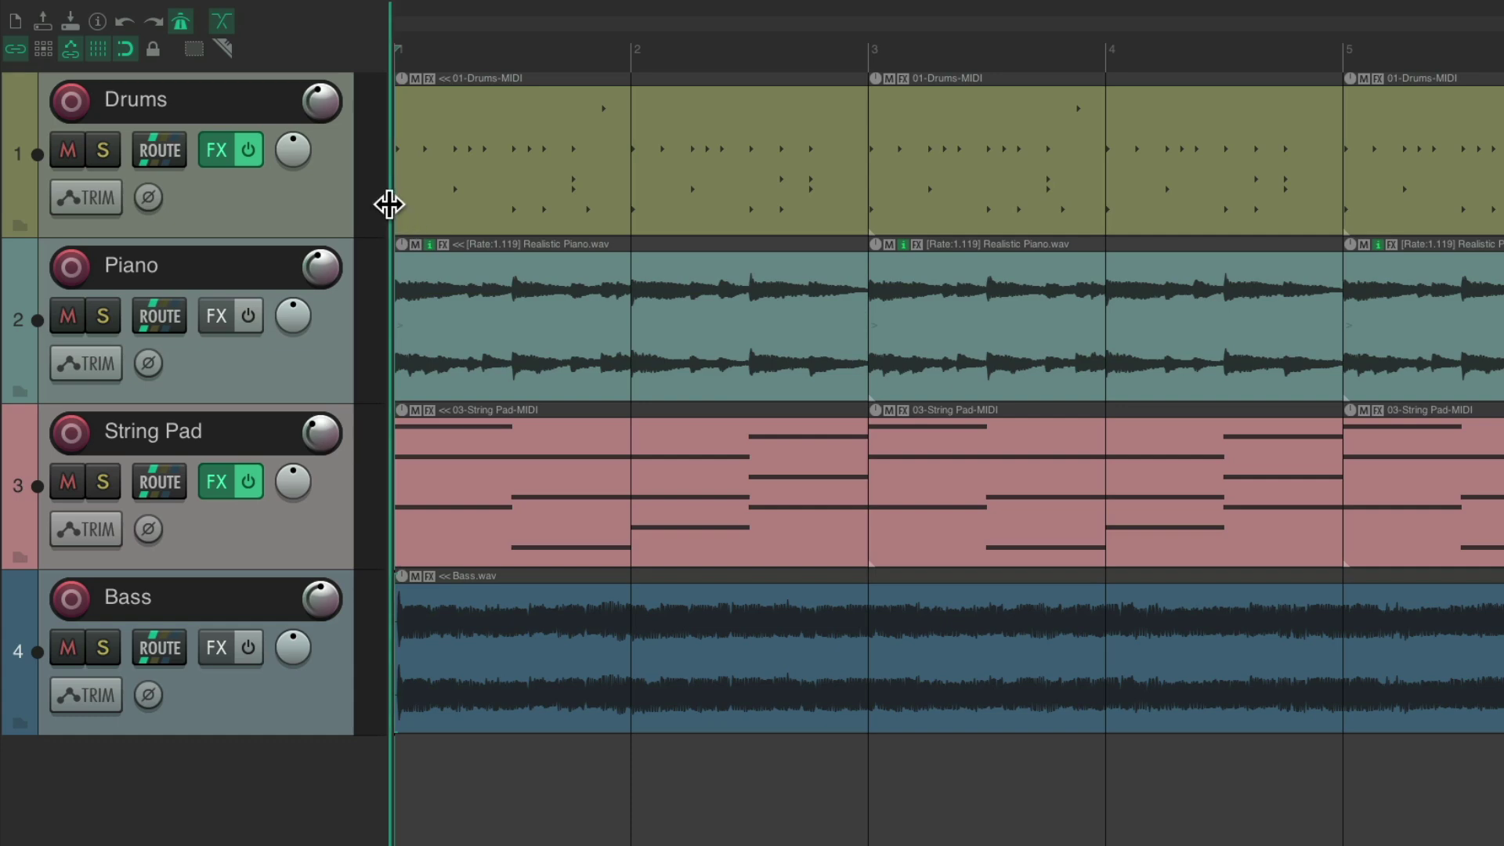
pyautogui.doubleClick(402, 206)
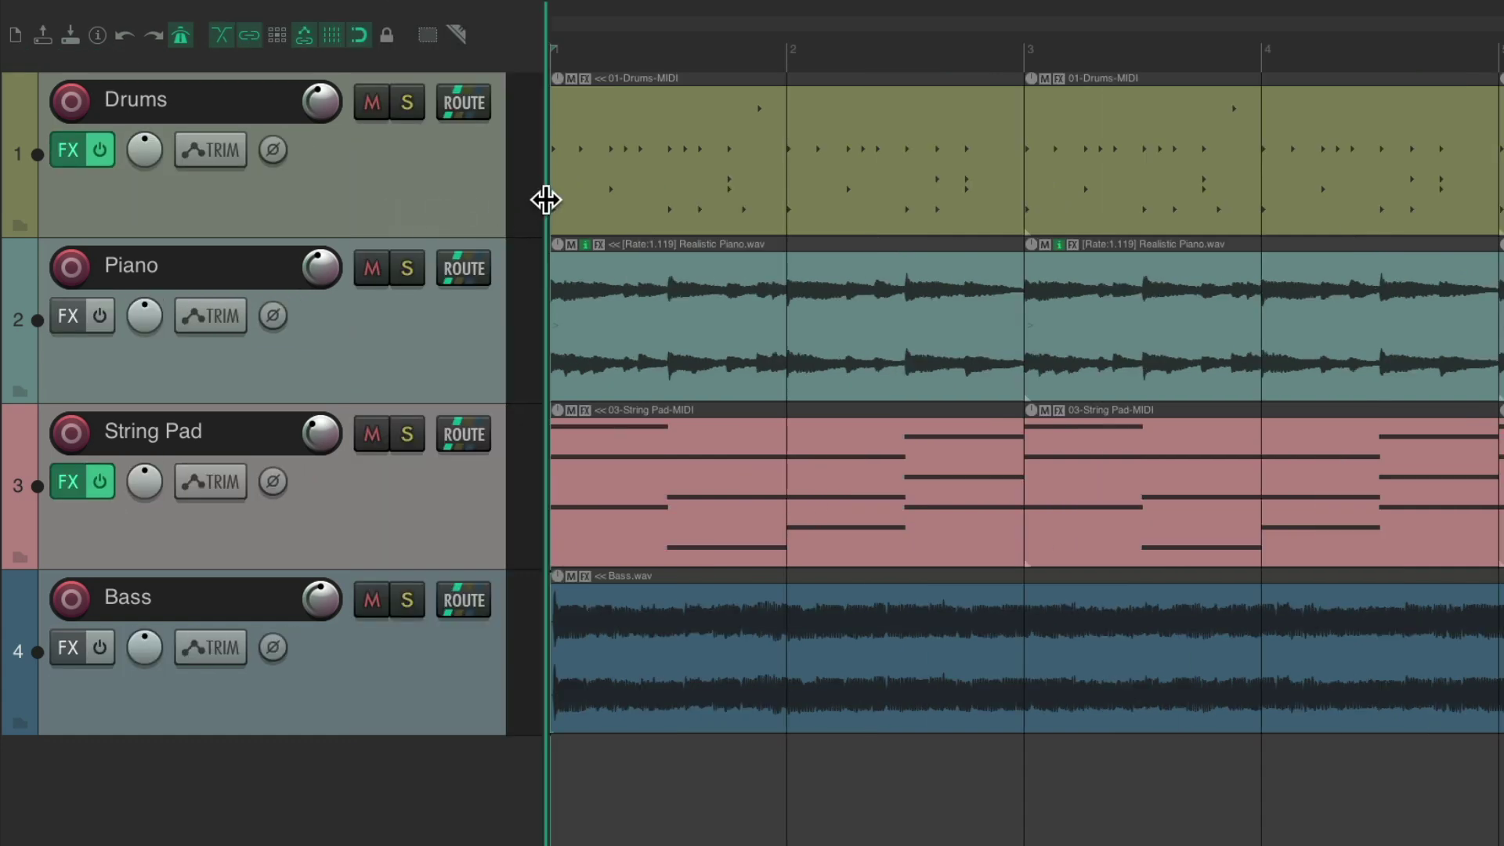
pyautogui.doubleClick(544, 200)
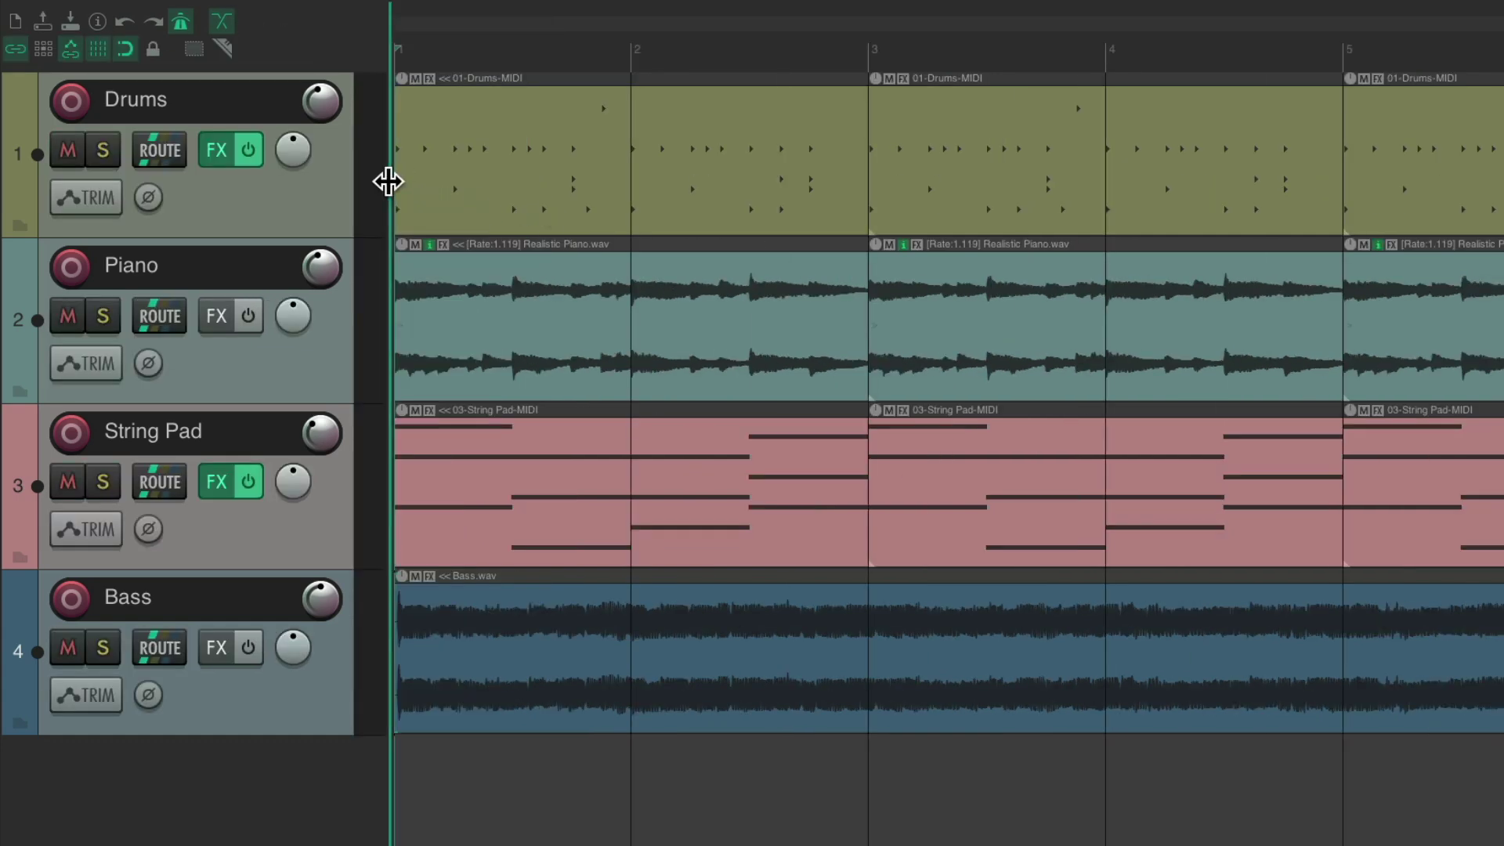
pyautogui.doubleClick(386, 182)
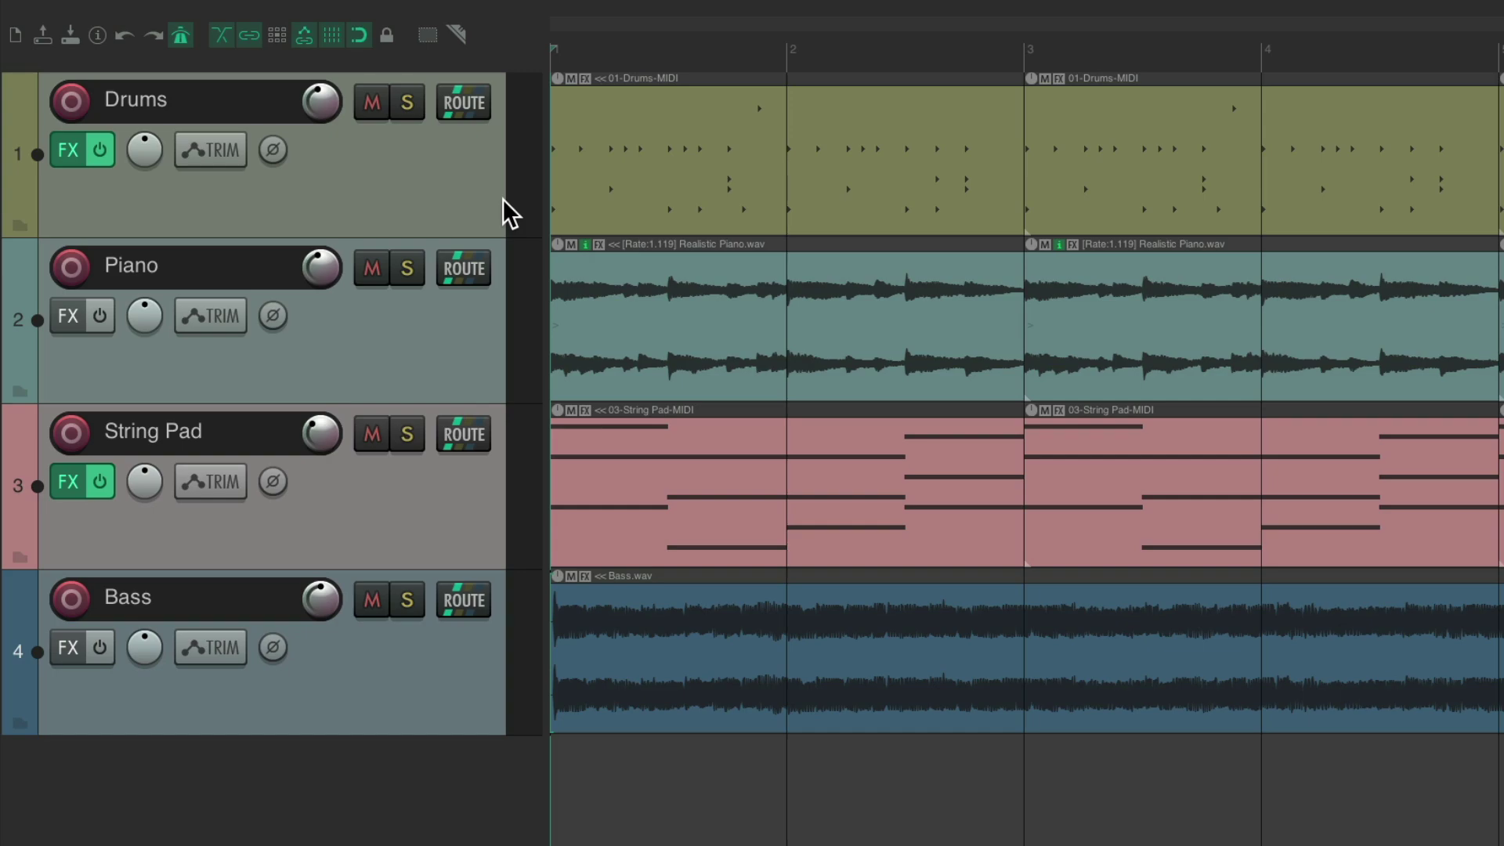